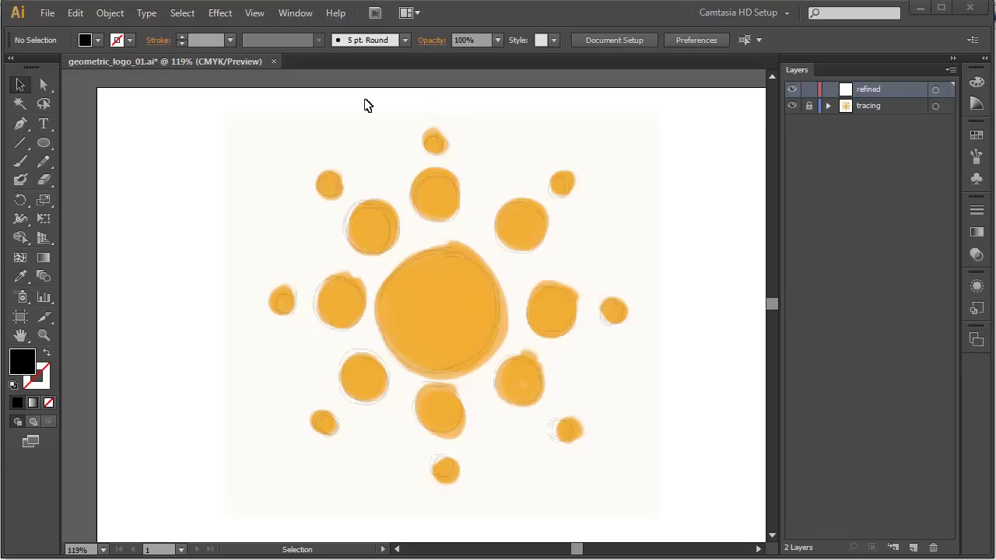
Turn off bounding boxes on selected objects with View > Hide Bounding Box
{"action": "left_click", "coordinate": [285, 17]}
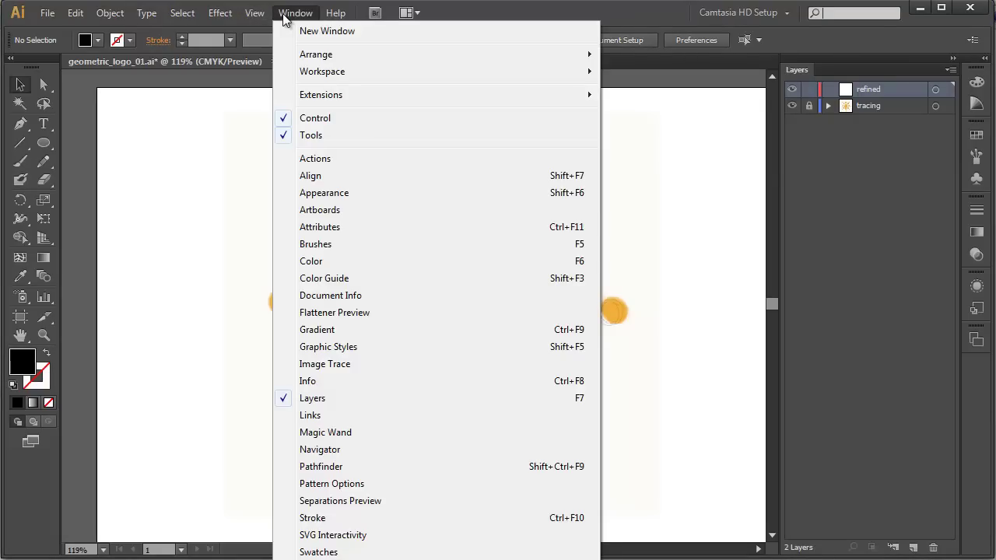
{"action": "mouse_move", "coordinate": [258, 17]}
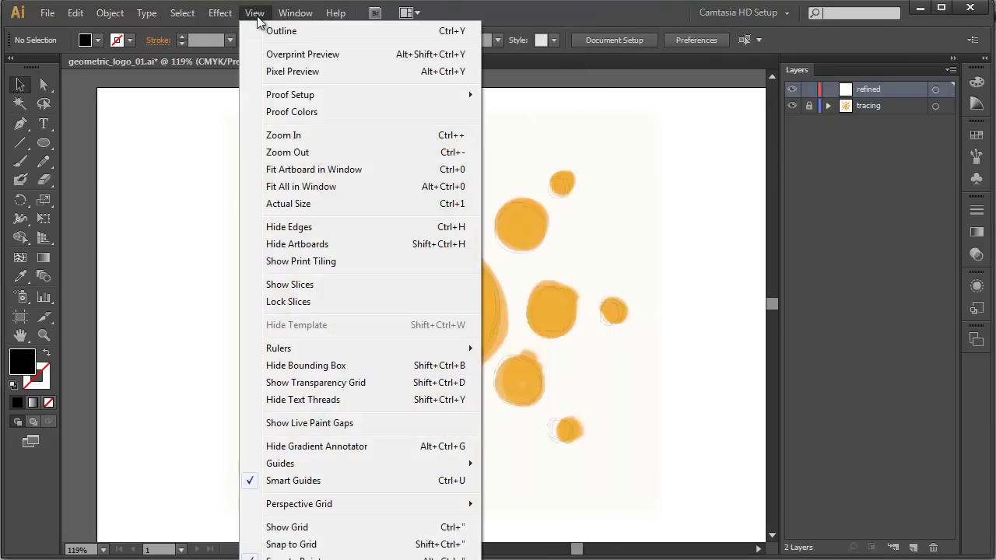
{"action": "left_click", "coordinate": [321, 366]}
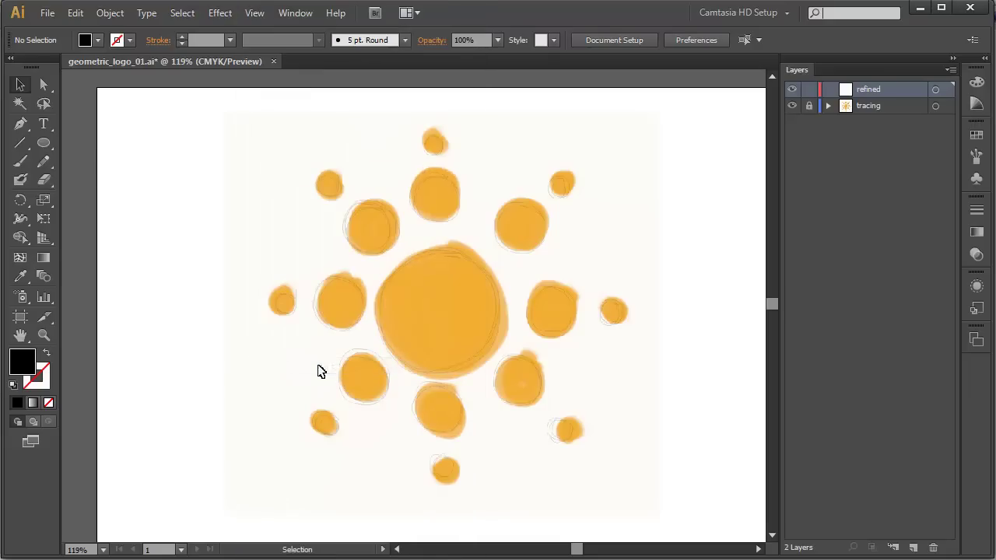
{"action": "left_click", "coordinate": [44, 142]}
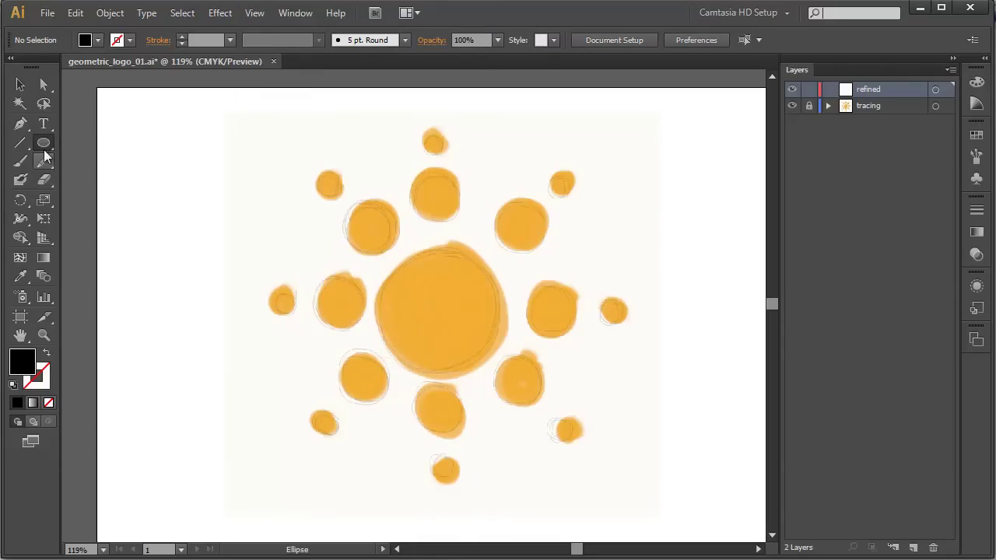
{"action": "left_click_drag", "start_coordinate": [44, 142], "coordinate": [82, 142]}
{"action": "left_click_drag", "start_coordinate": [229, 202], "coordinate": [354, 337]}
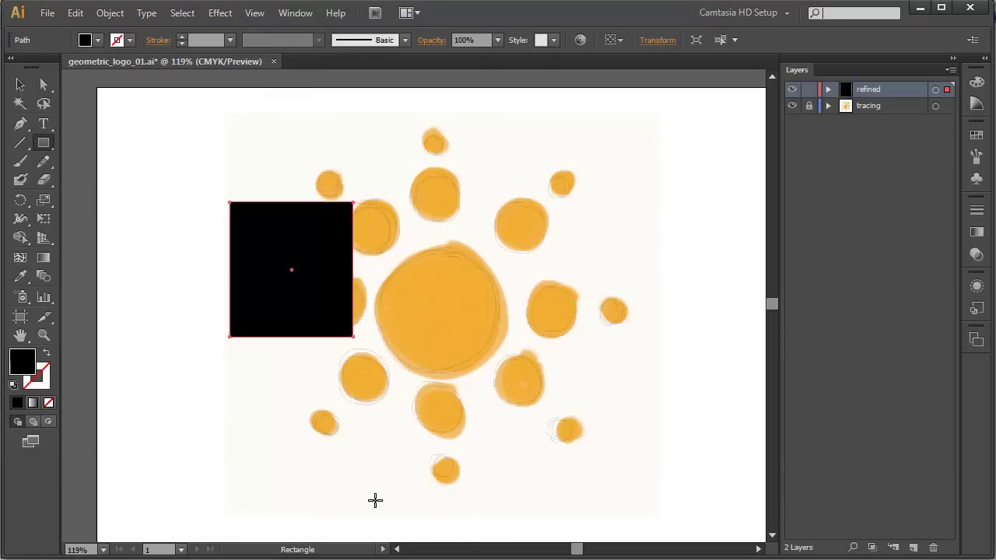
{"action": "left_click", "coordinate": [255, 13]}
{"action": "left_click", "coordinate": [229, 195]}
{"action": "key", "text": "v"}
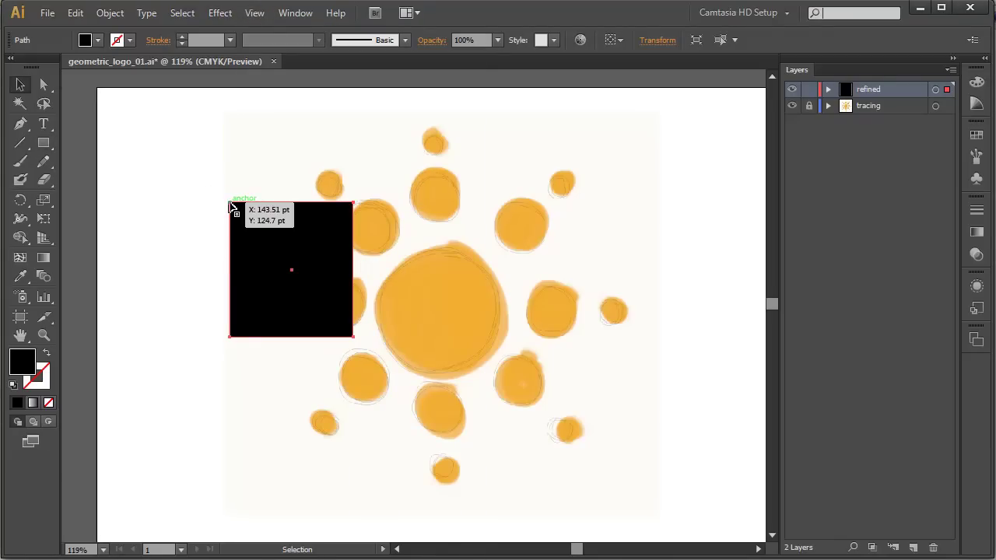
{"action": "left_click_drag", "start_coordinate": [230, 203], "coordinate": [354, 208]}
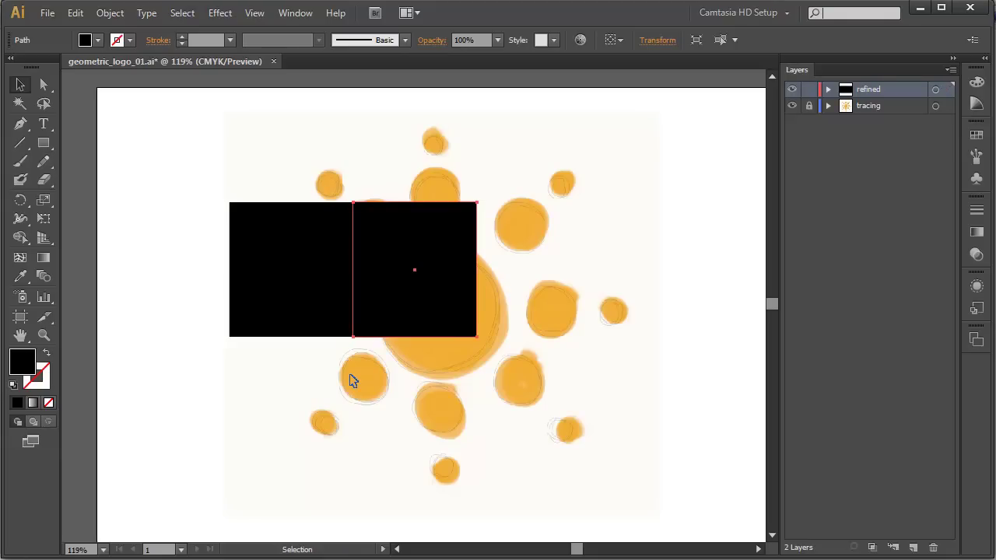
{"action": "key", "text": "Delete"}
{"action": "left_click", "coordinate": [288, 243]}
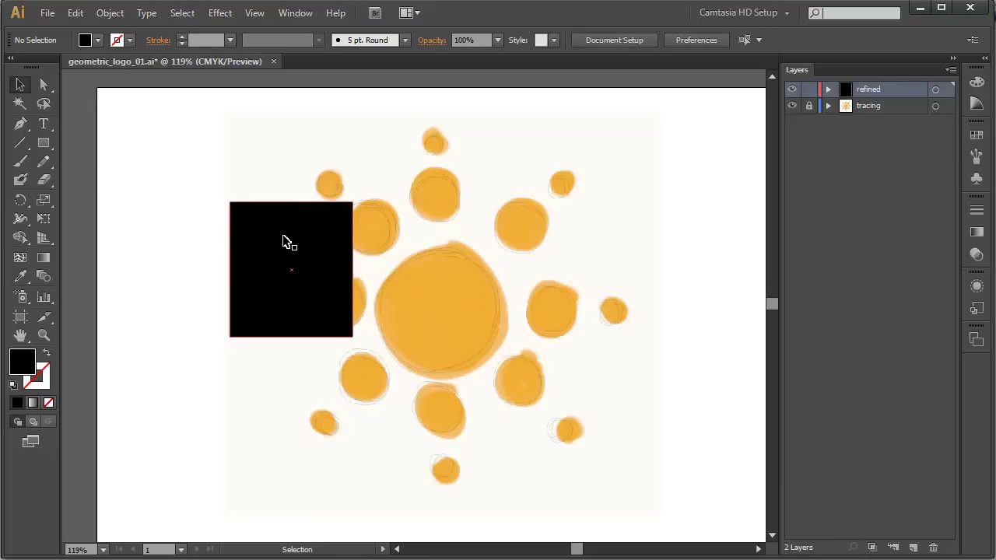
{"action": "left_click", "coordinate": [254, 13]}
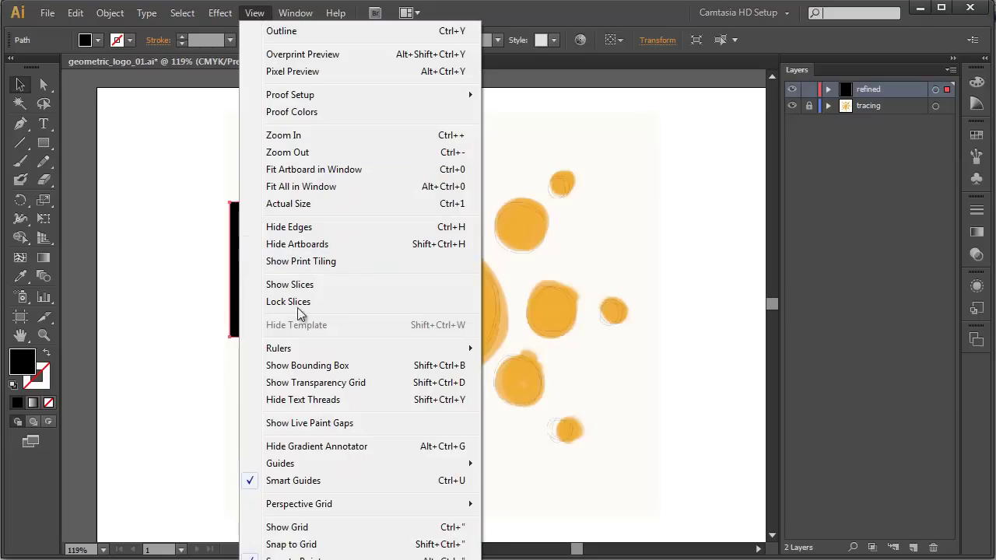
{"action": "left_click", "coordinate": [300, 366]}
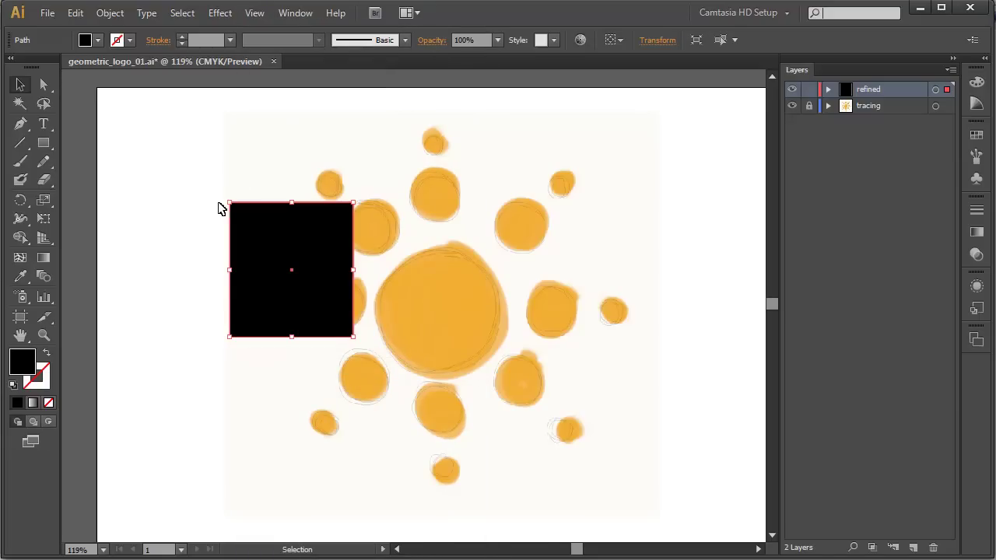
{"action": "left_click_drag", "start_coordinate": [229, 203], "coordinate": [202, 224]}
{"action": "key", "text": "ctrl+z"}
{"action": "left_click", "coordinate": [257, 14]}
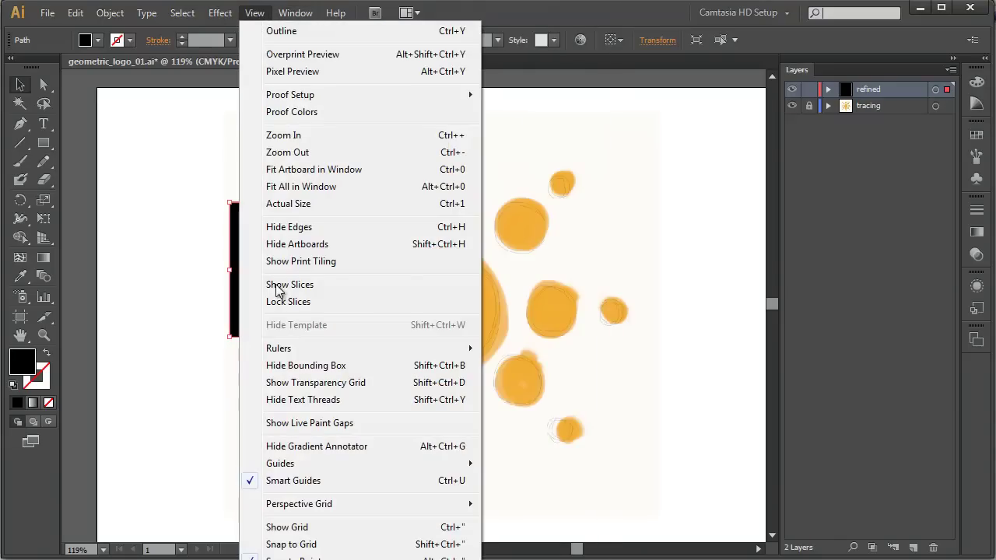
{"action": "left_click", "coordinate": [309, 370]}
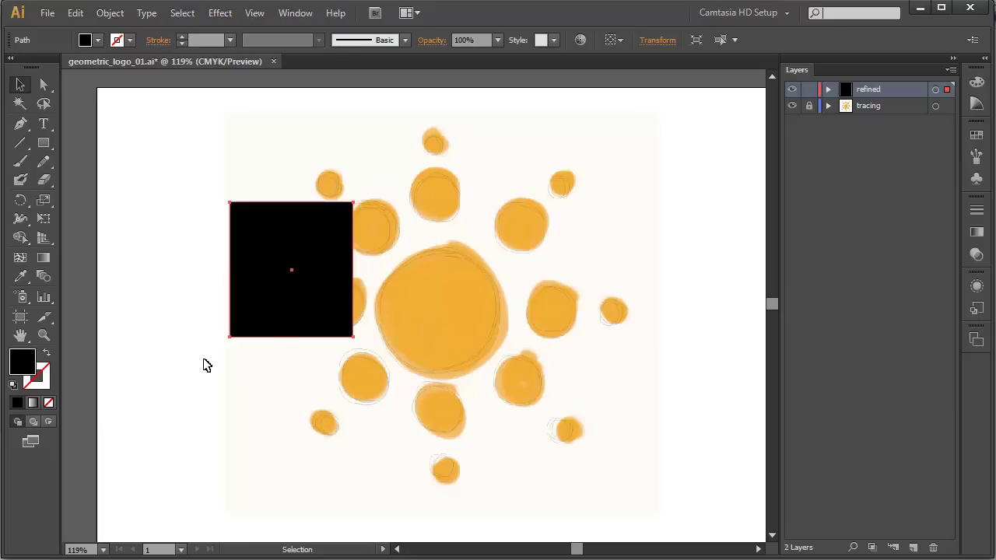
{"action": "key", "text": "e"}
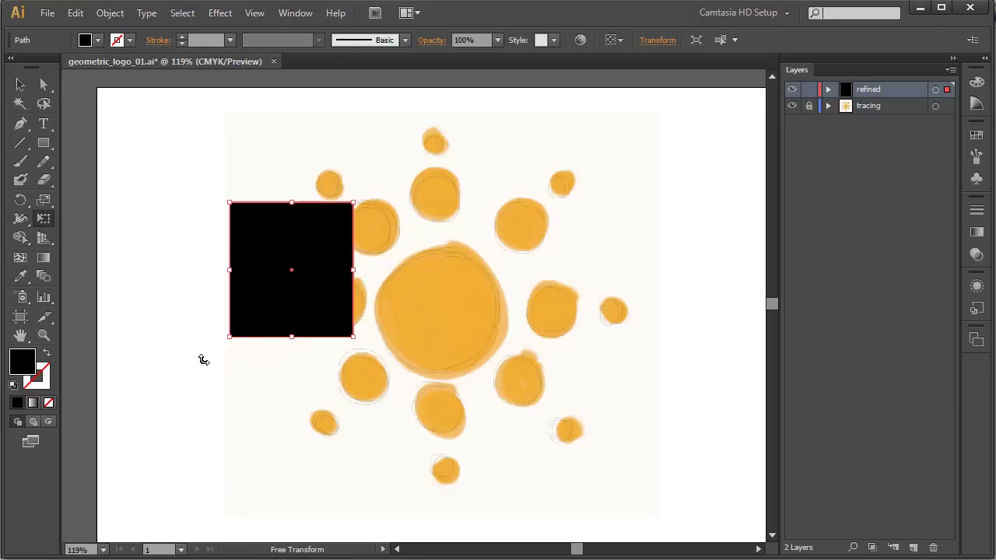
{"action": "key", "text": "v"}
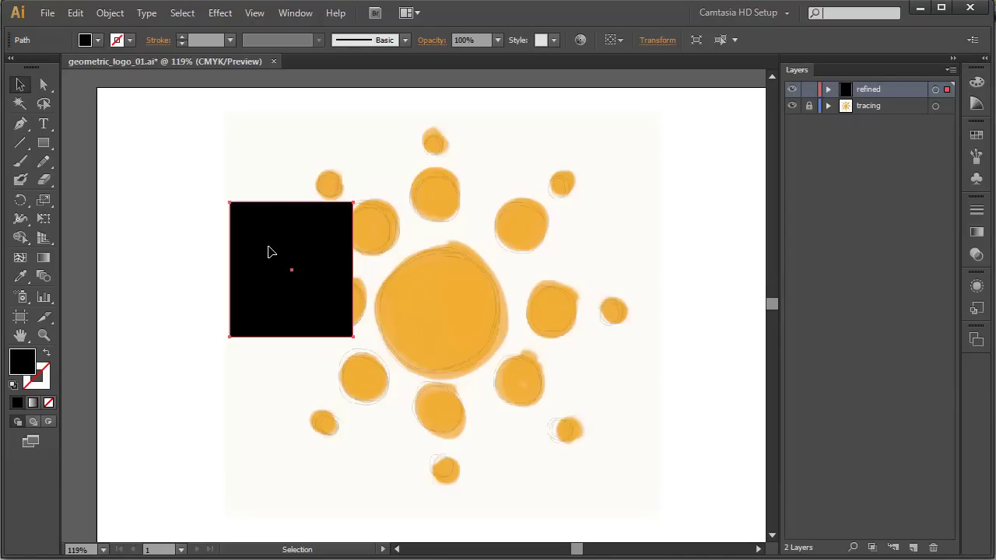
{"action": "key", "text": "Delete"}
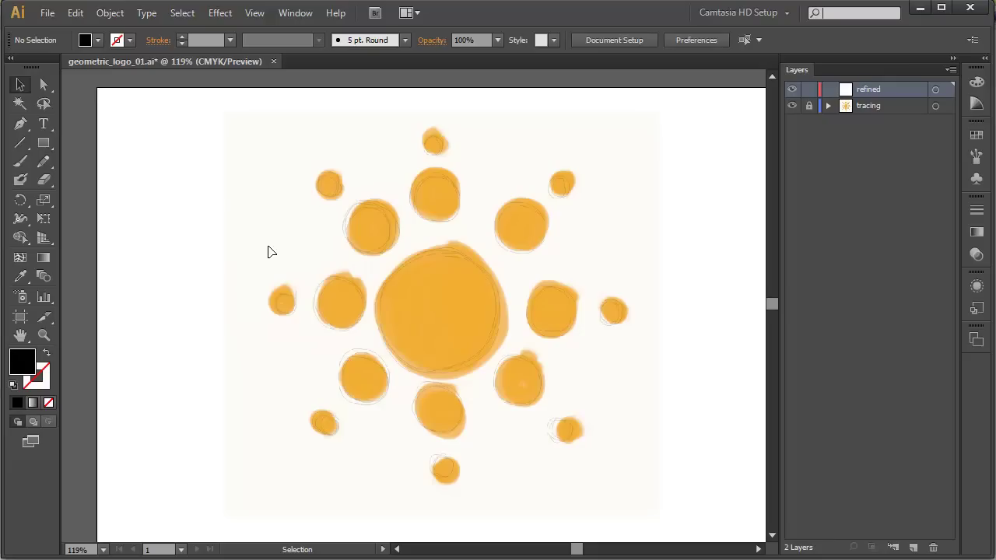
{"action": "left_click", "coordinate": [256, 14]}
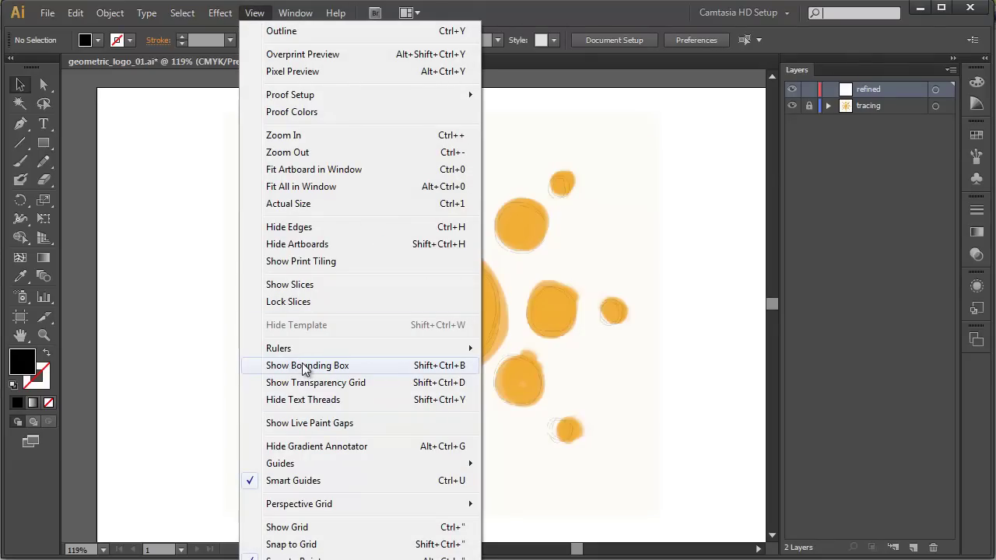
{"action": "left_click", "coordinate": [254, 13]}
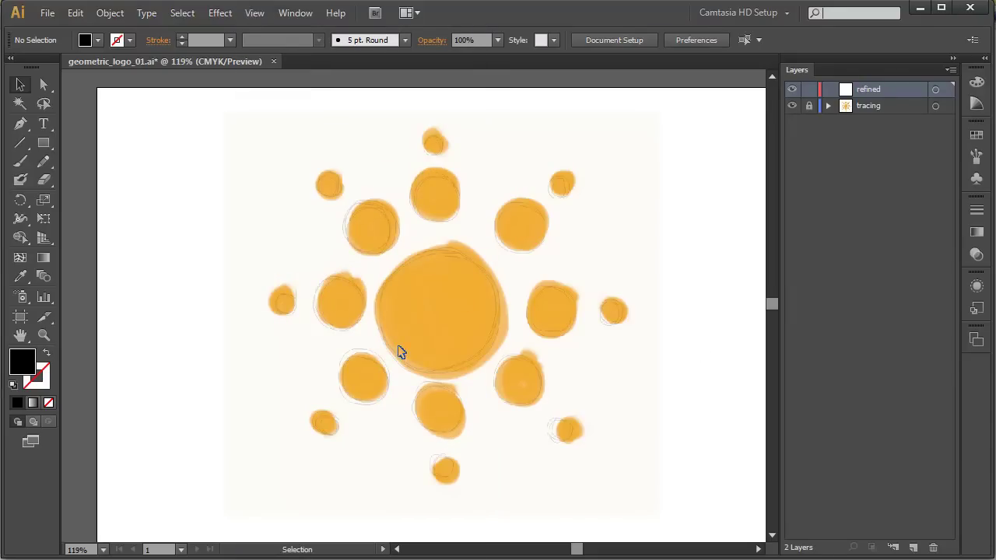
Unlock the tracing layer and select the placed sun sketch image
{"action": "left_click", "coordinate": [870, 109]}
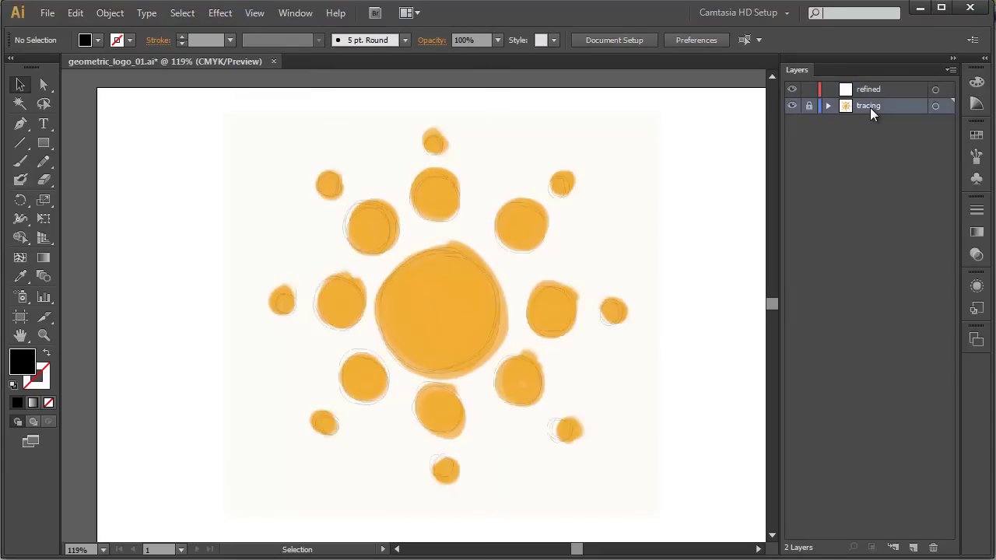
{"action": "left_click", "coordinate": [809, 107]}
{"action": "left_click", "coordinate": [515, 230]}
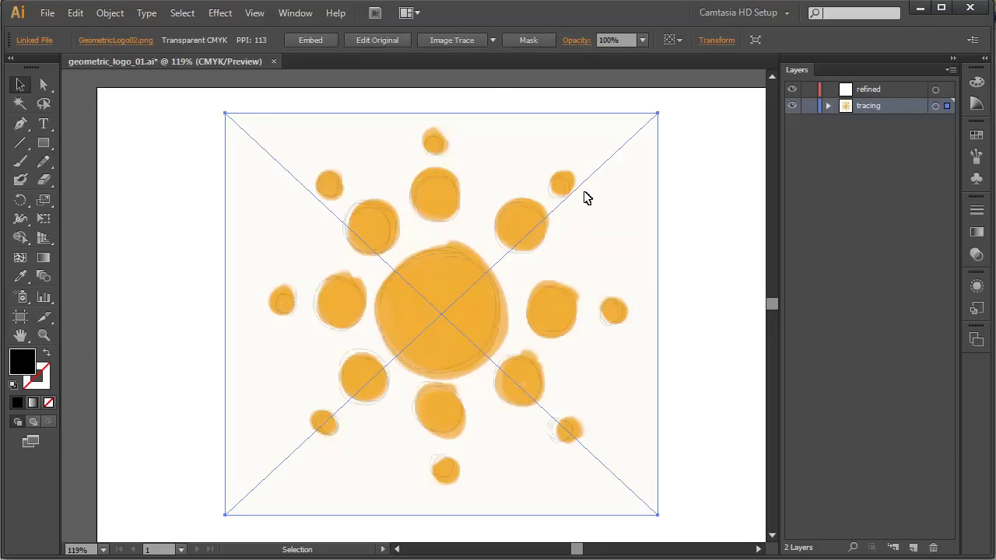
Set the sun sketch's opacity to 30% in Transparency, then relock the tracing layer
{"action": "left_click", "coordinate": [285, 17]}
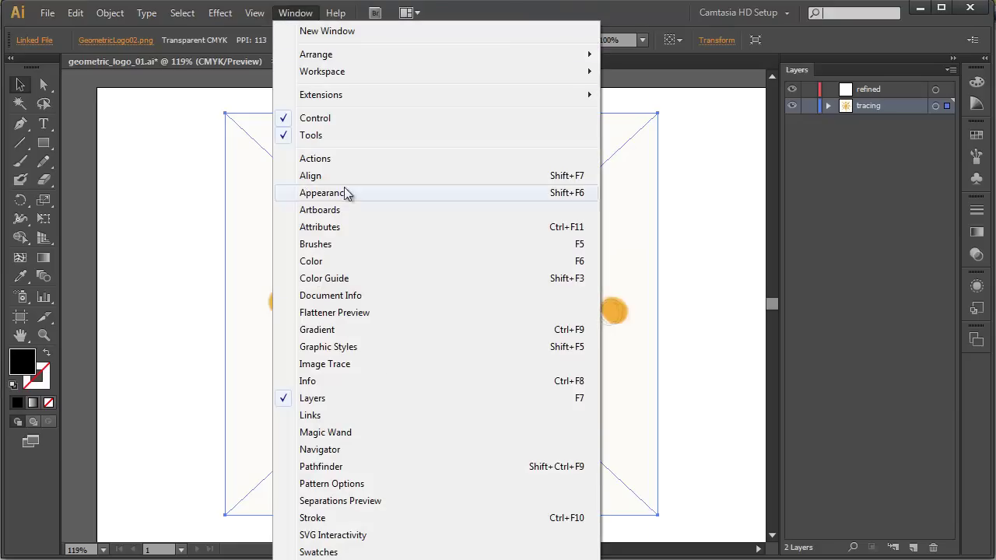
{"action": "left_click", "coordinate": [327, 559]}
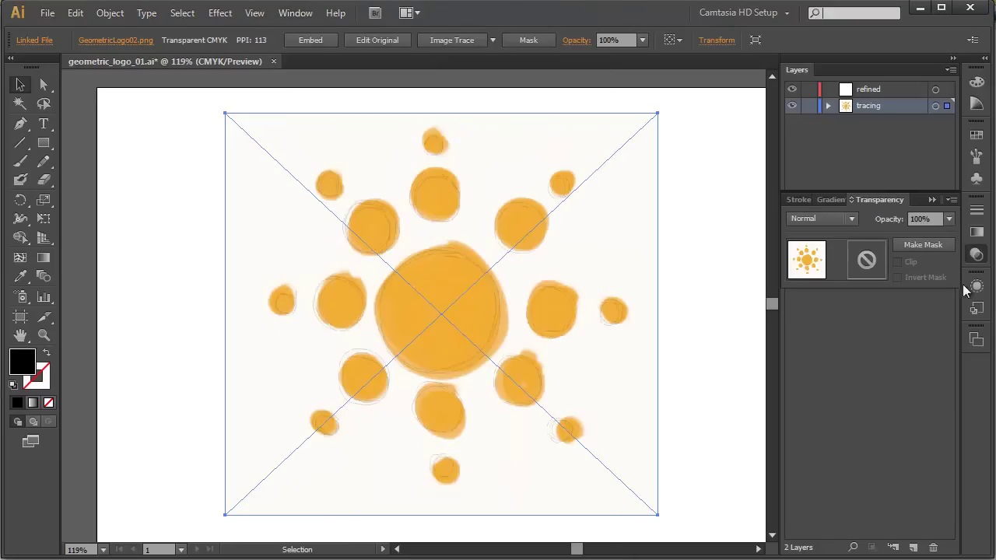
{"action": "left_click", "coordinate": [947, 219]}
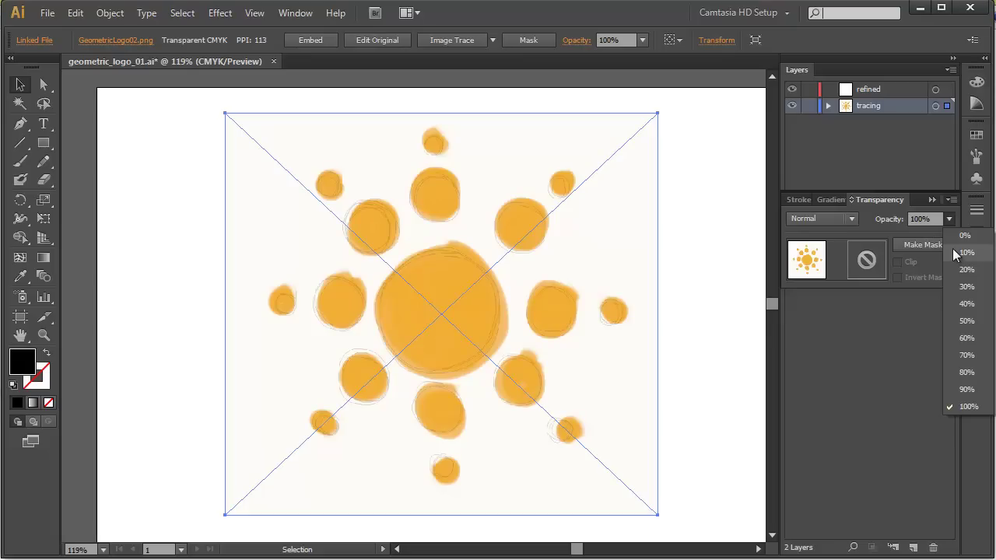
{"action": "left_click", "coordinate": [965, 322]}
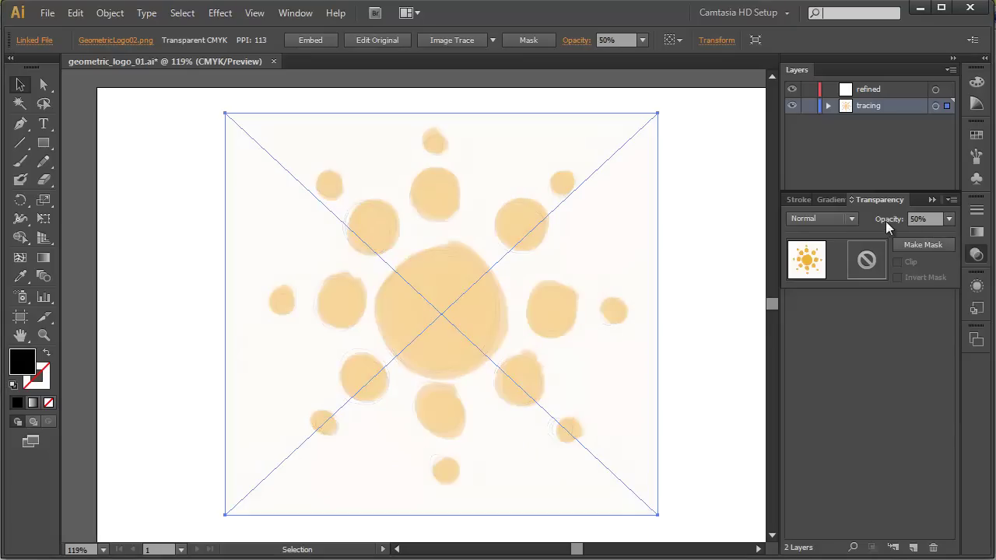
{"action": "left_click", "coordinate": [948, 218]}
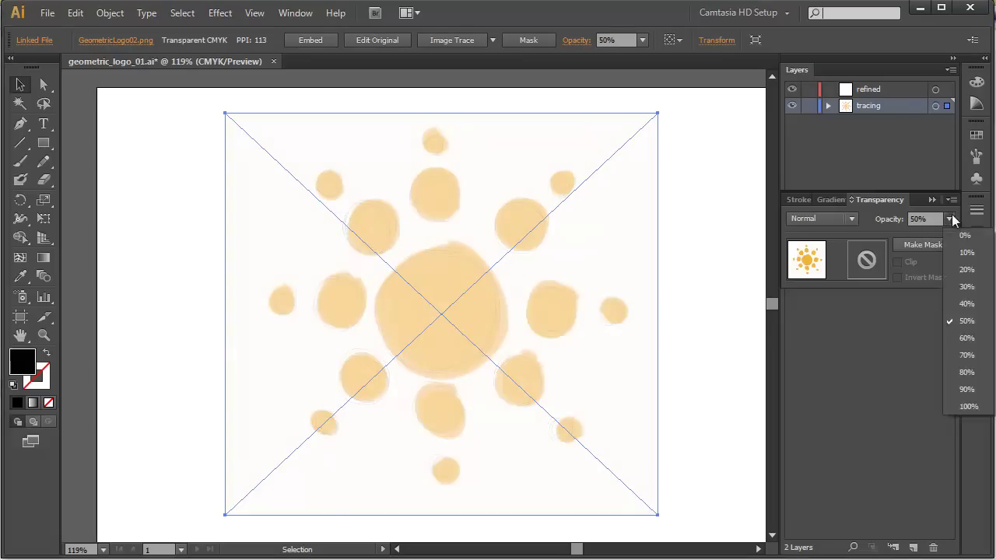
{"action": "left_click", "coordinate": [965, 270]}
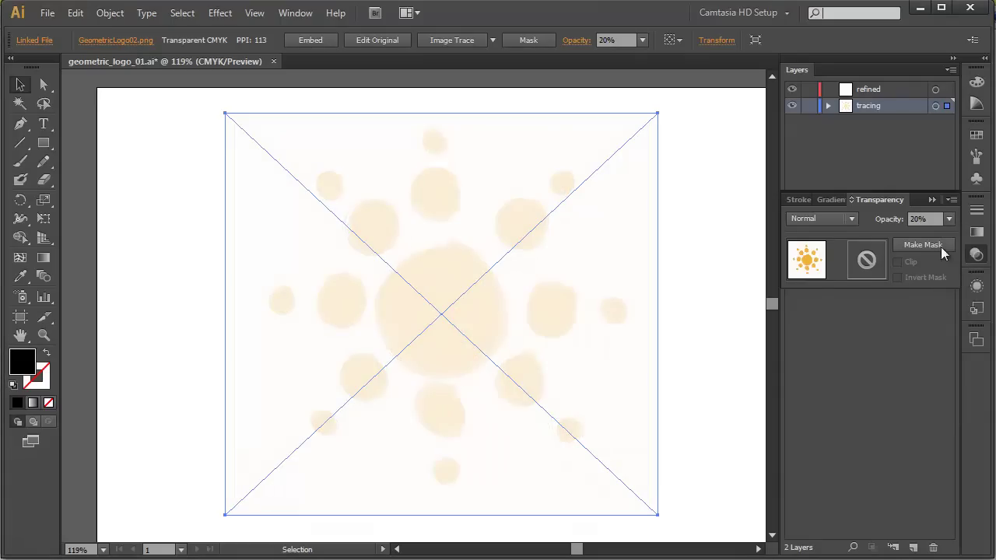
{"action": "left_click", "coordinate": [949, 219]}
{"action": "left_click", "coordinate": [965, 286]}
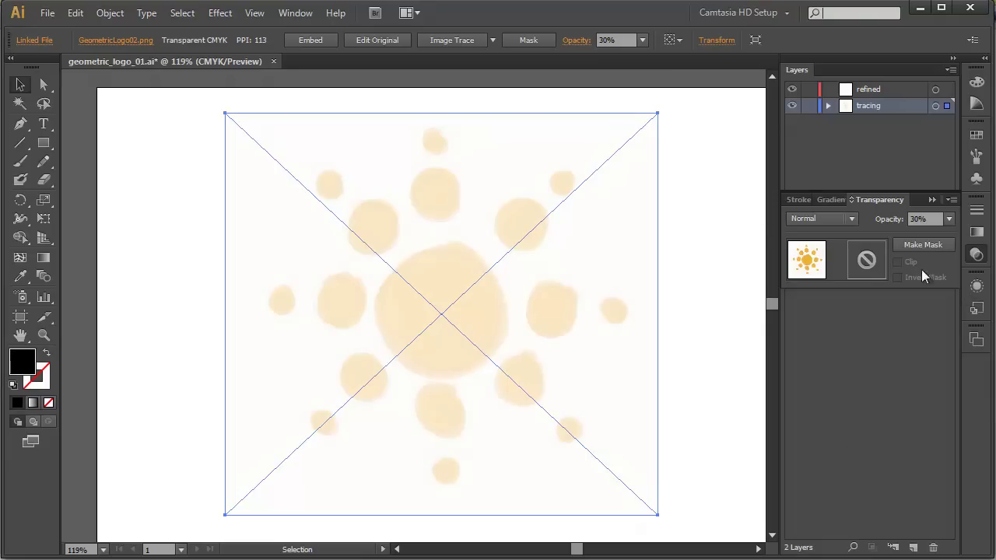
{"action": "left_click", "coordinate": [808, 106]}
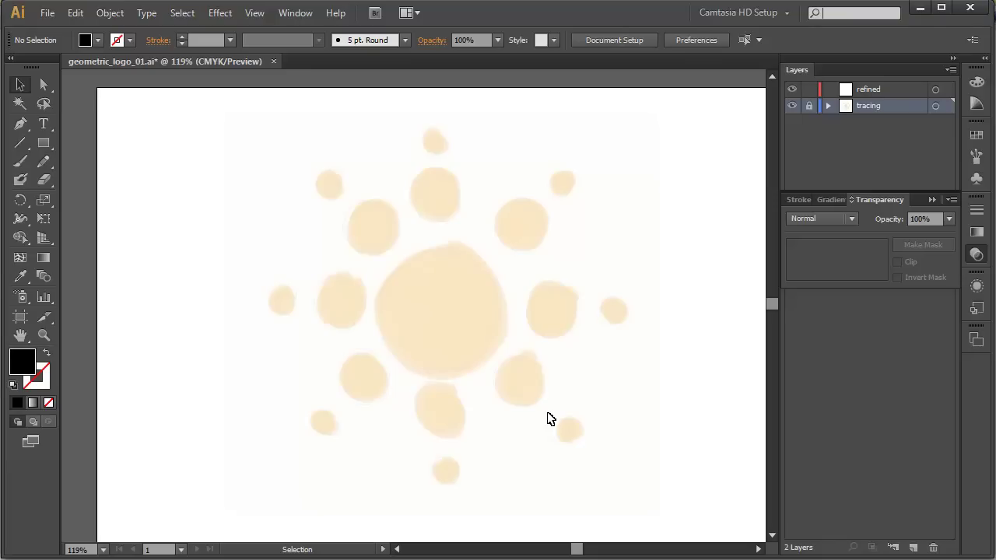
{"action": "left_click", "coordinate": [868, 89]}
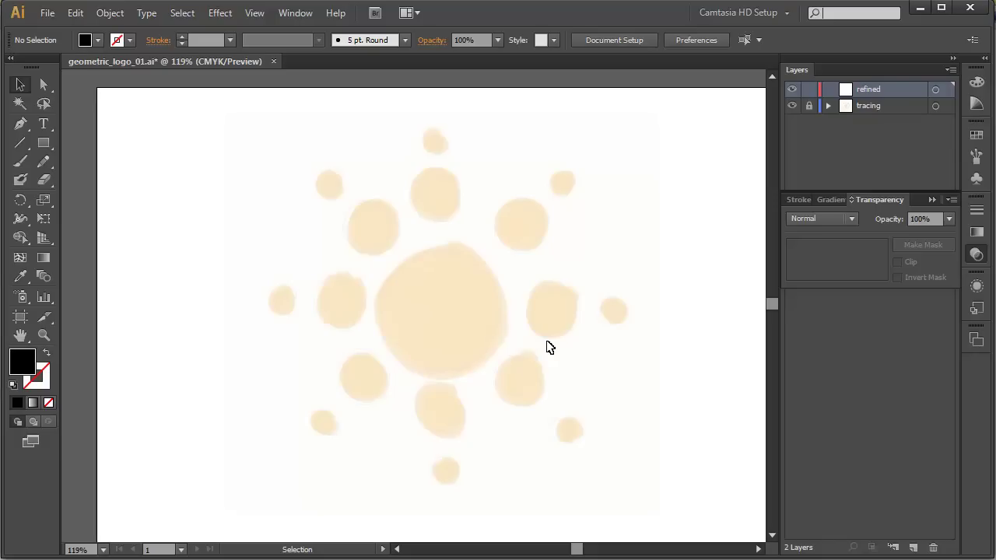
{"action": "key", "text": "l"}
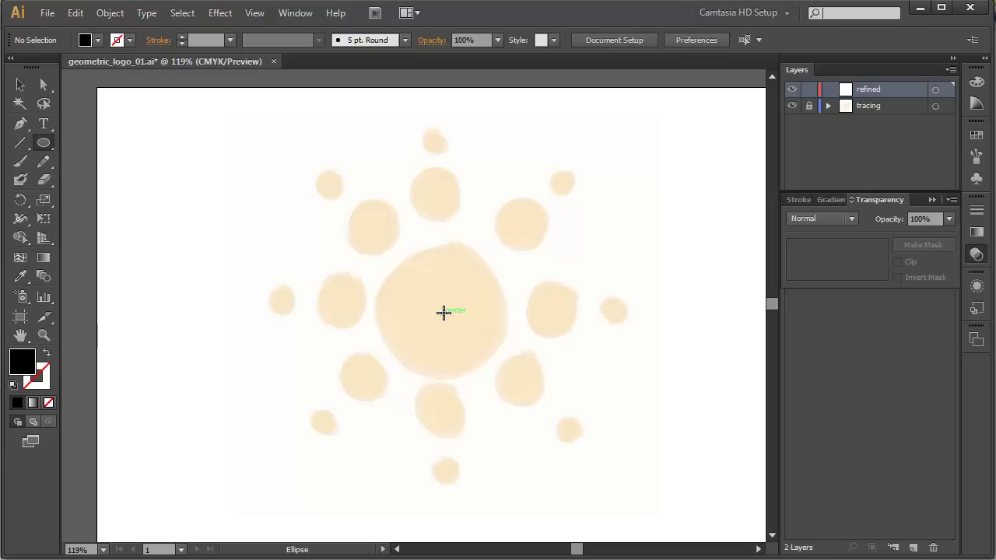
{"action": "left_click_drag", "start_coordinate": [374, 260], "coordinate": [490, 381]}
{"action": "key", "text": "ctrl+z"}
{"action": "key", "text": "alt"}
{"action": "left_click_drag", "start_coordinate": [440, 313], "coordinate": [509, 374]}
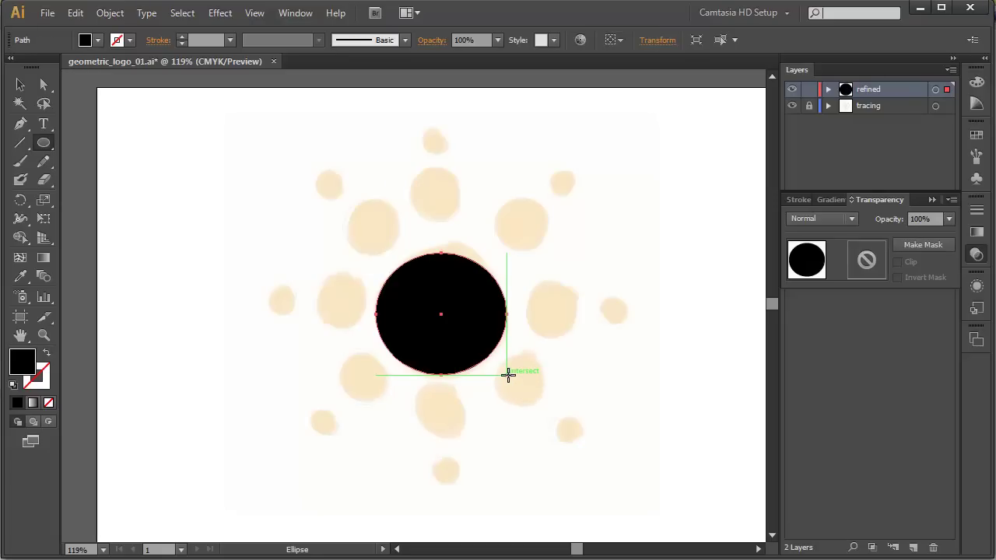
{"action": "key", "text": "ctrl+z"}
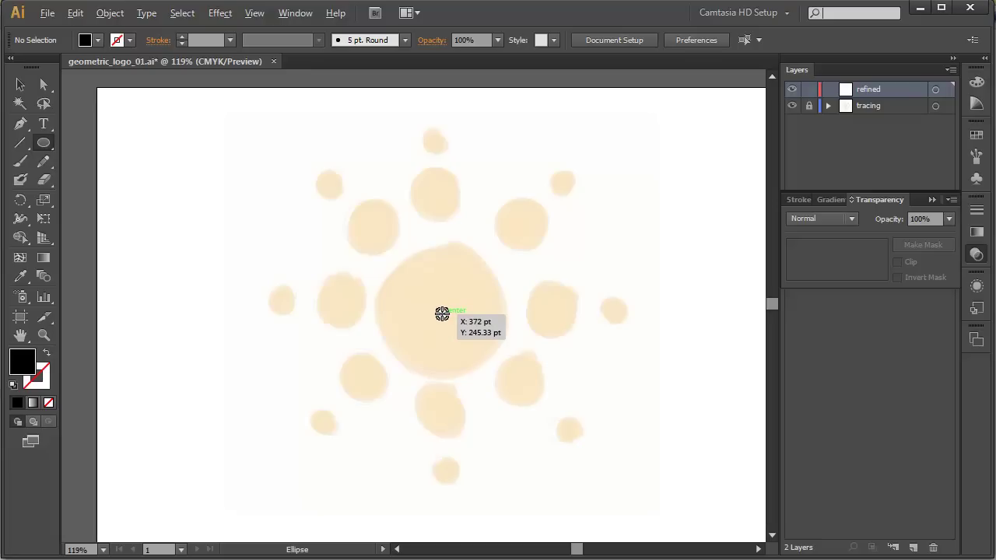
Reset to default colours and draw a circle outward from the central blob's centre
{"action": "left_click_drag", "start_coordinate": [440, 314], "coordinate": [500, 377]}
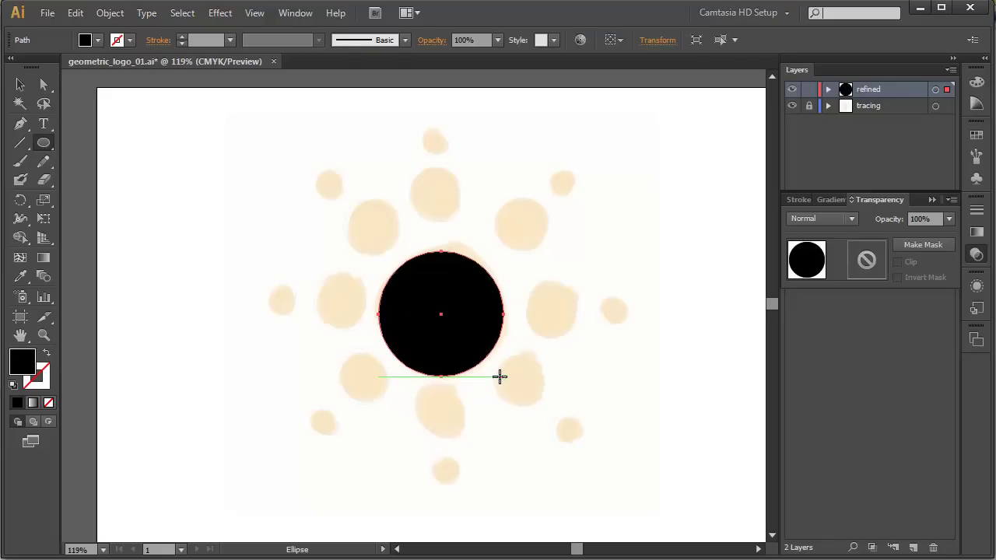
{"action": "key", "text": "Delete"}
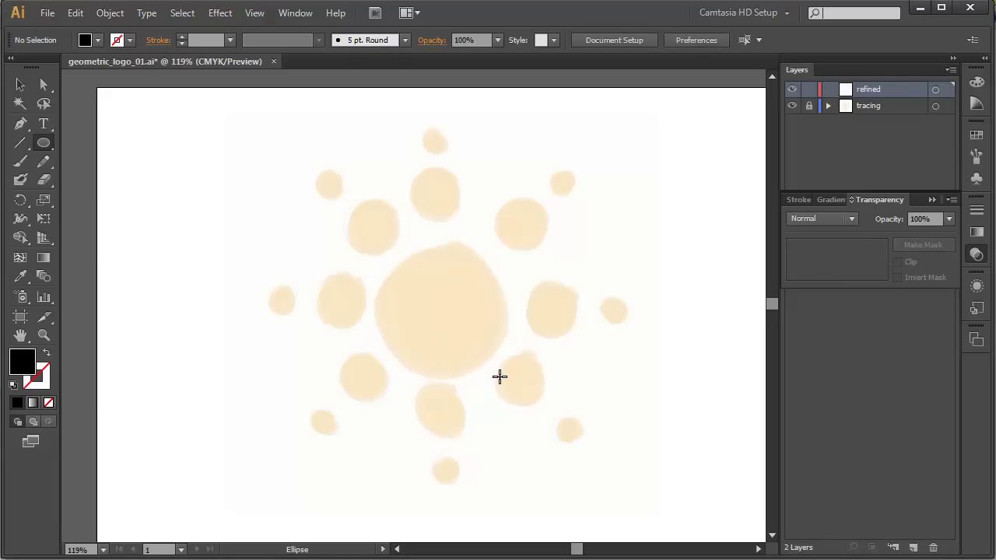
{"action": "key", "text": "d"}
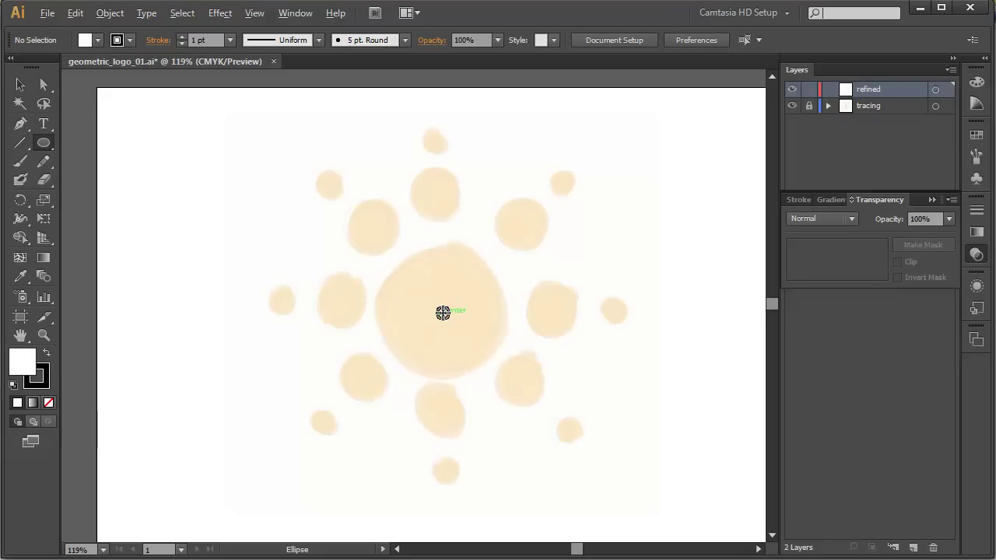
{"action": "left_click_drag", "start_coordinate": [442, 314], "coordinate": [500, 376]}
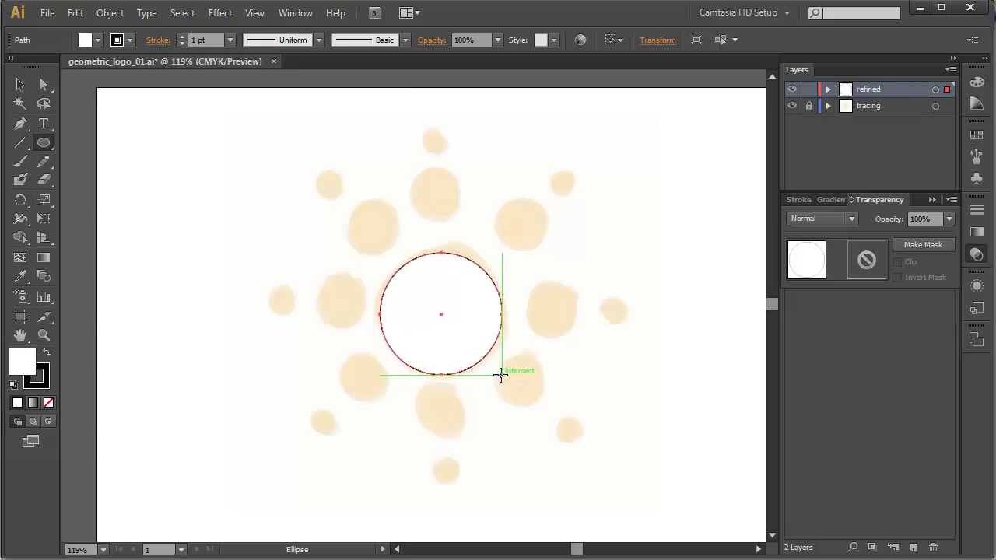
{"action": "key", "text": "Delete"}
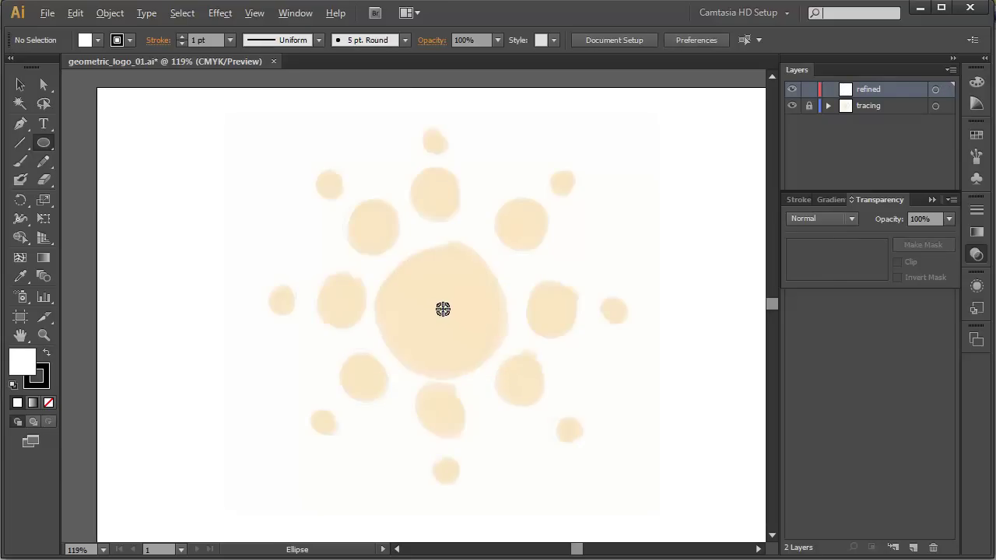
{"action": "left_click_drag", "start_coordinate": [441, 313], "coordinate": [500, 396]}
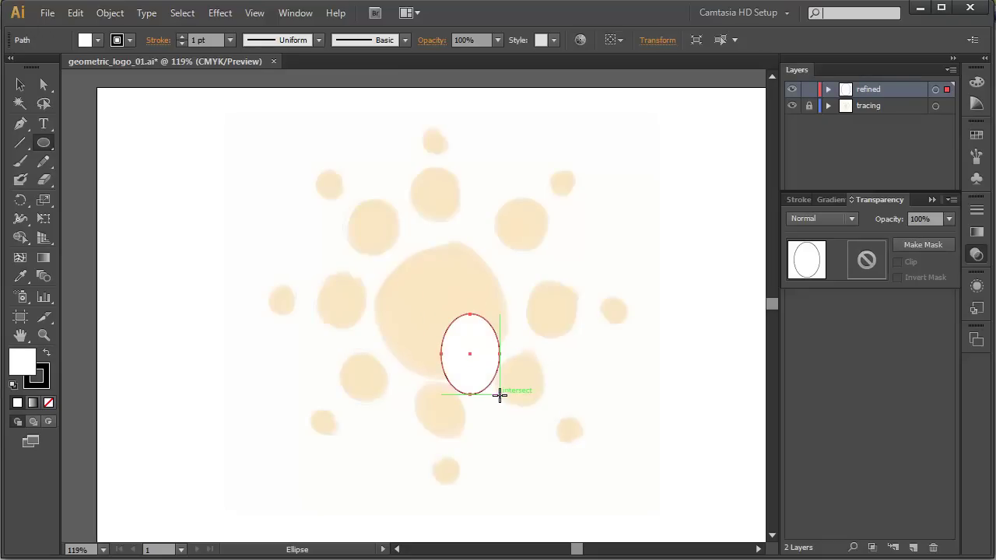
{"action": "key", "text": "Delete"}
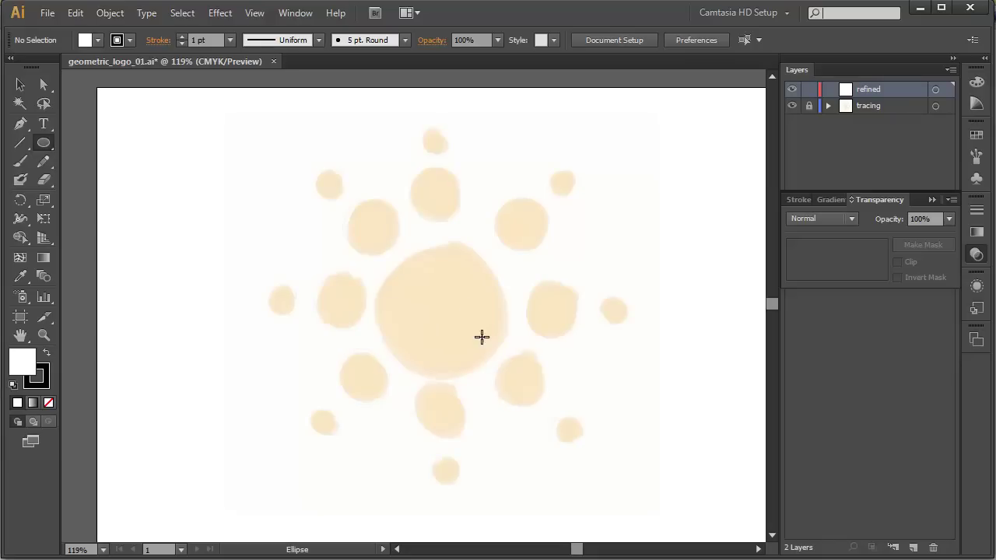
{"action": "left_click", "coordinate": [441, 311]}
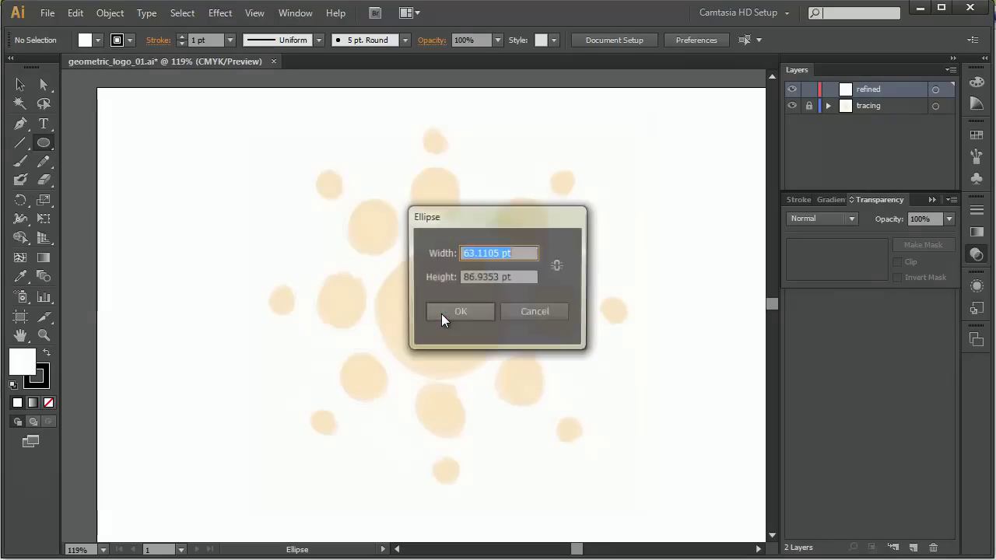
{"action": "key", "text": "Escape"}
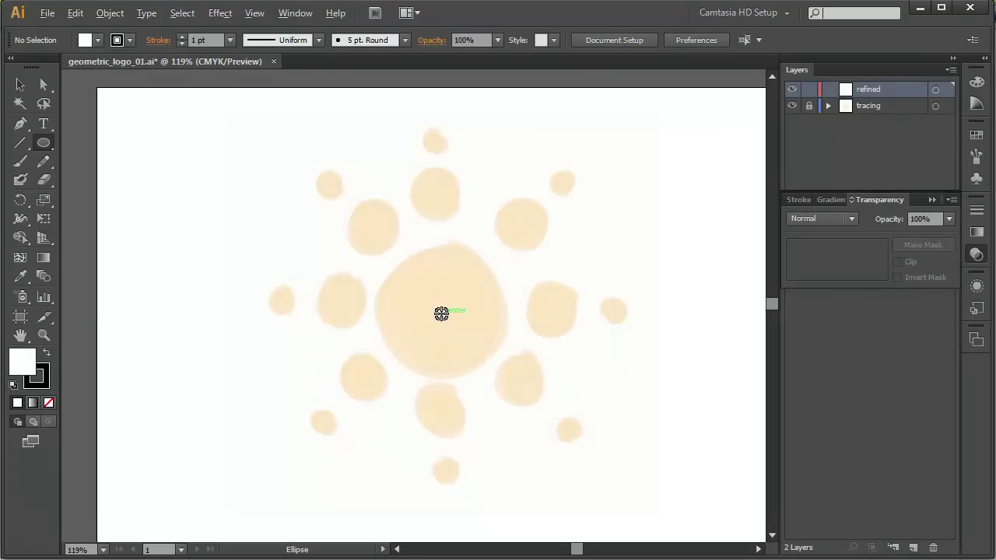
{"action": "left_click_drag", "start_coordinate": [440, 314], "coordinate": [500, 375]}
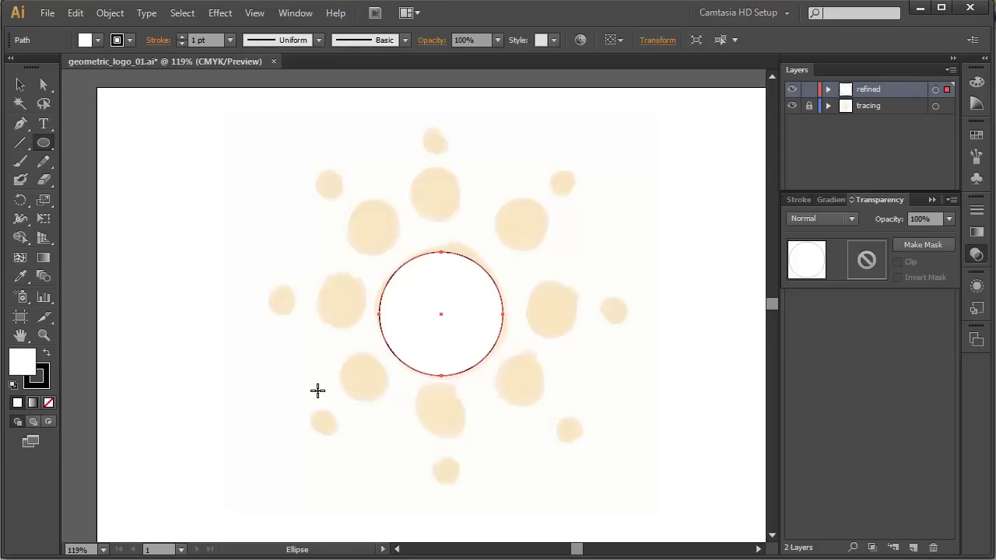
Swap fill and stroke to fill the circle black, and set its stroke to None
{"action": "key", "text": "shift+x"}
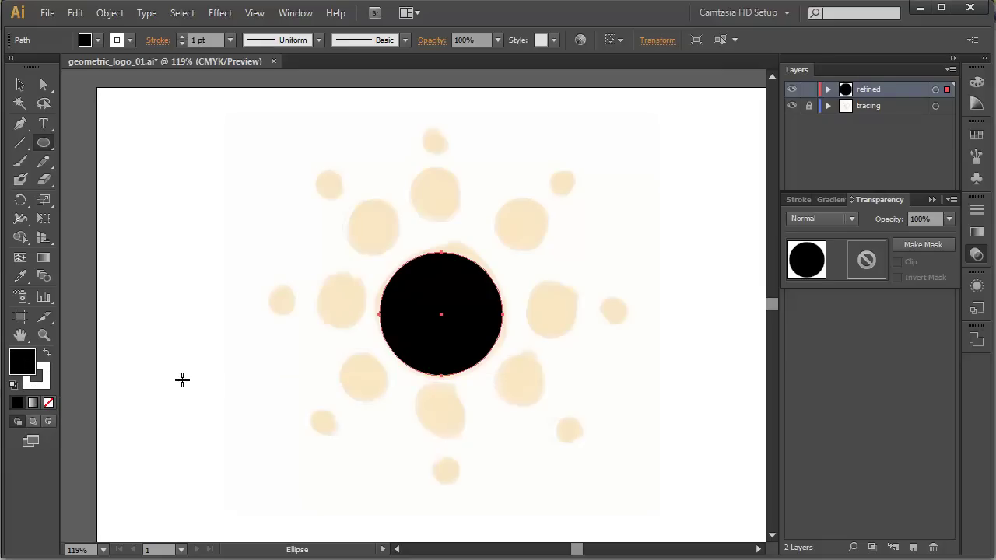
{"action": "key", "text": "x"}
{"action": "key", "text": "slash"}
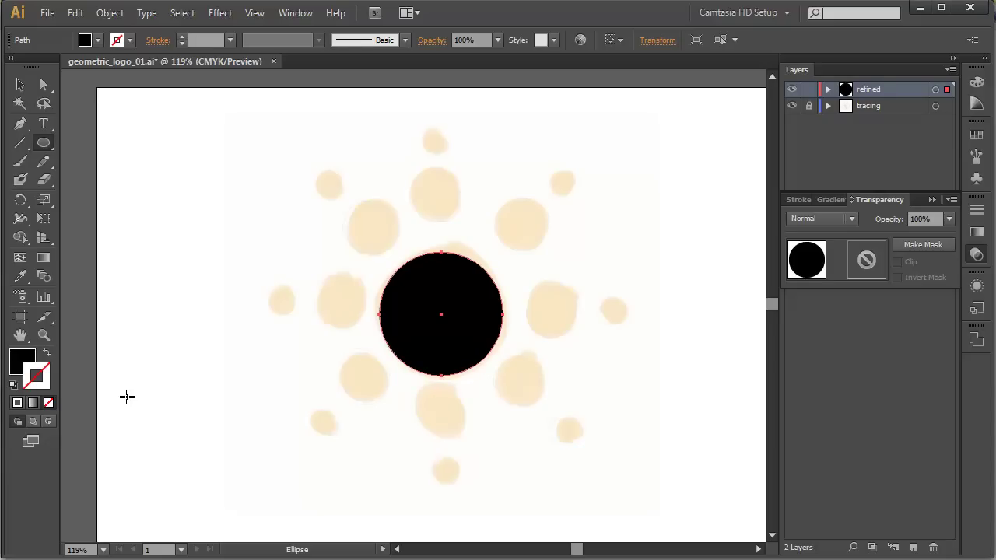
{"action": "left_click", "coordinate": [39, 377]}
{"action": "key", "text": "d"}
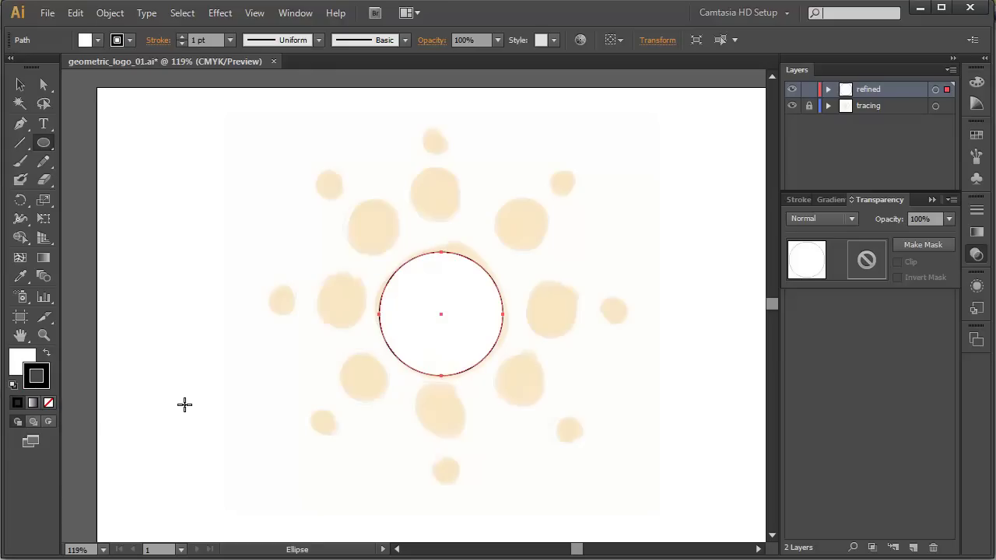
{"action": "key", "text": "shift+x"}
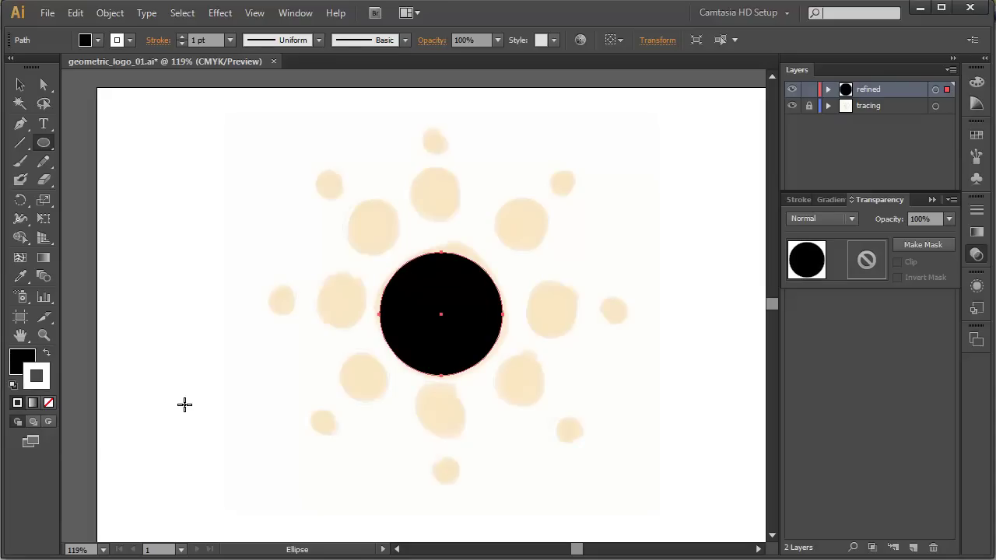
{"action": "key", "text": "x"}
{"action": "key", "text": "x"}
{"action": "key", "text": "x"}
{"action": "key", "text": "slash"}
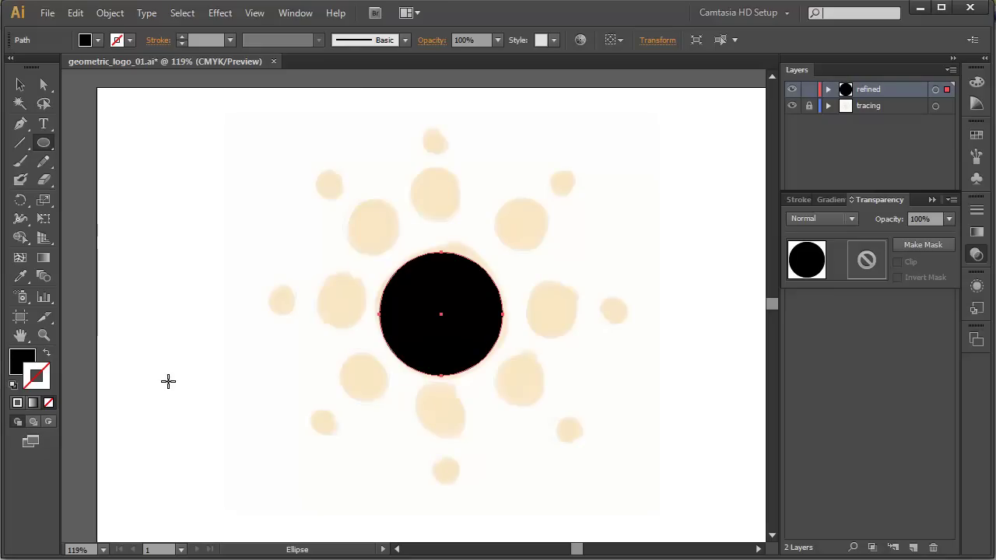
Duplicate the black circle straight upward so the copy sits directly above the original
{"action": "left_click", "coordinate": [20, 85]}
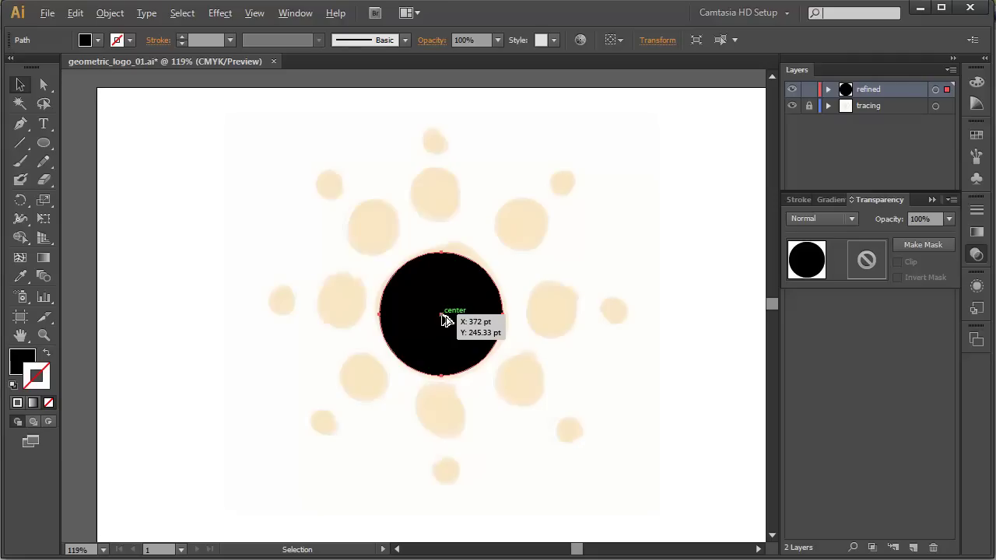
{"action": "left_click_drag", "start_coordinate": [444, 320], "coordinate": [442, 216]}
{"action": "key", "text": "ctrl+z"}
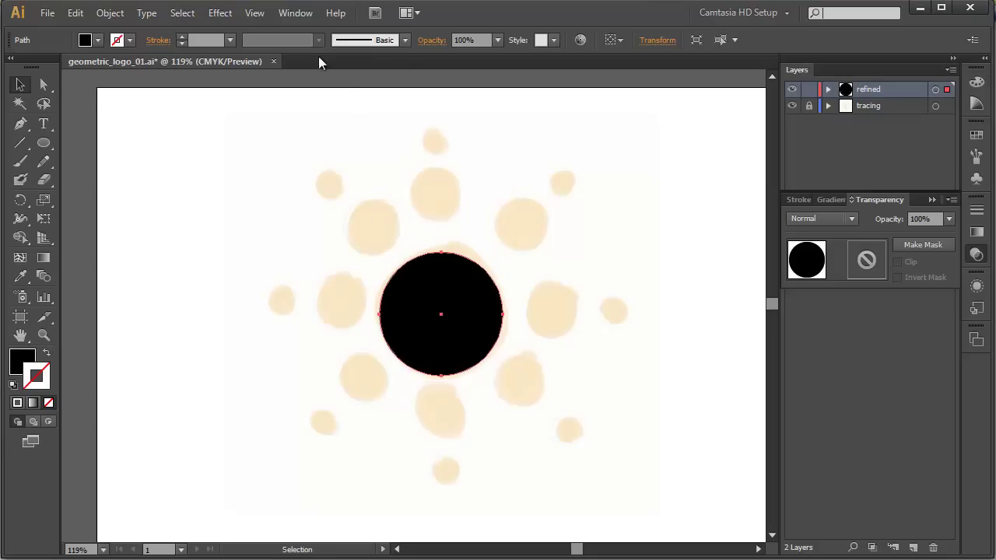
{"action": "left_click", "coordinate": [257, 13]}
{"action": "left_click_drag", "start_coordinate": [441, 314], "coordinate": [442, 318]}
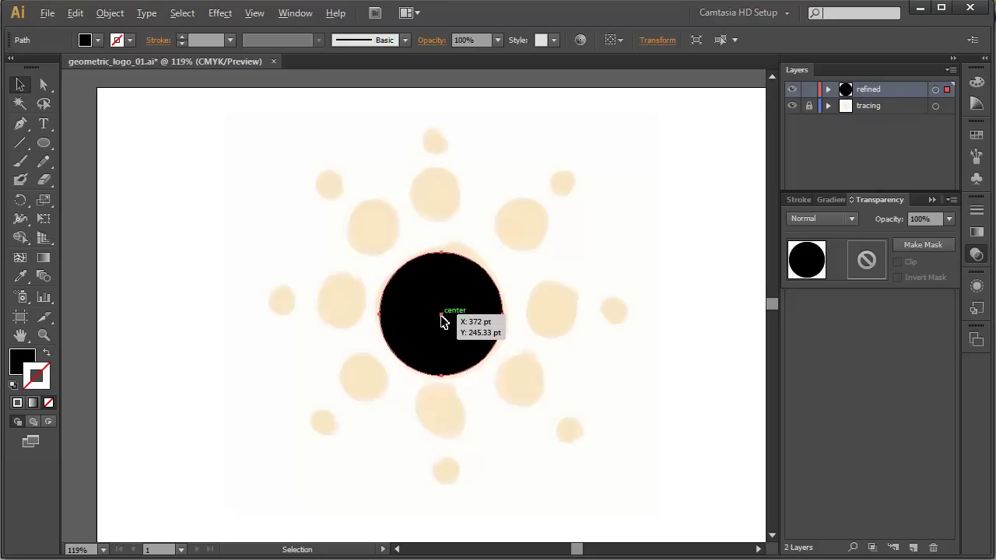
{"action": "left_click_drag", "start_coordinate": [441, 320], "coordinate": [447, 205]}
{"action": "key", "text": "shift"}
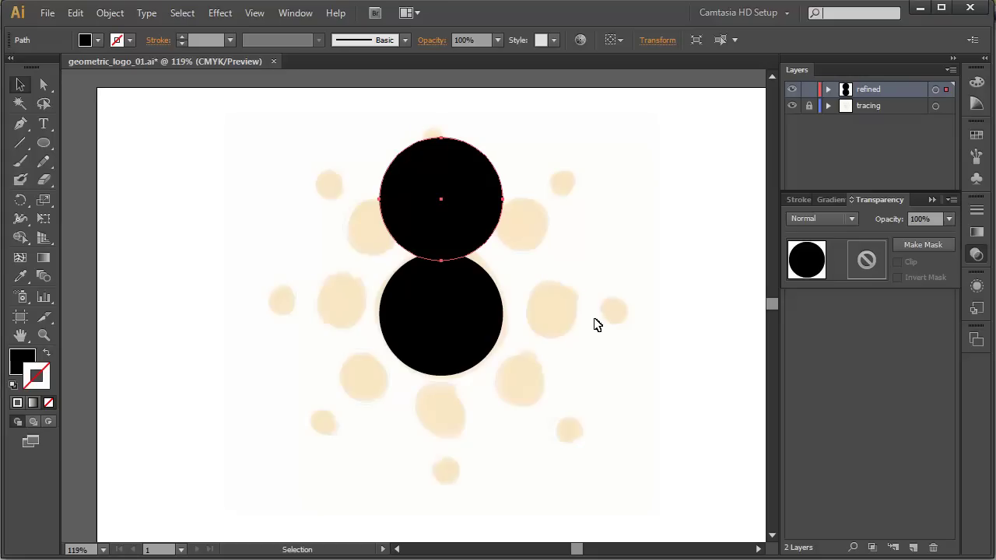
Scale the upper circle from its centre down to about 87 pt wide
{"action": "key", "text": "e"}
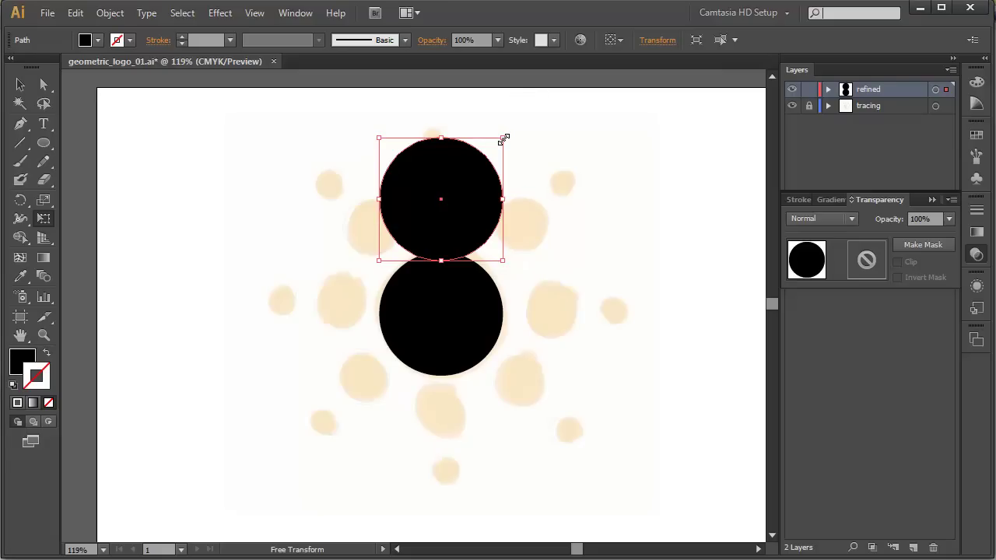
{"action": "key", "text": "alt"}
{"action": "left_click_drag", "start_coordinate": [504, 139], "coordinate": [472, 182]}
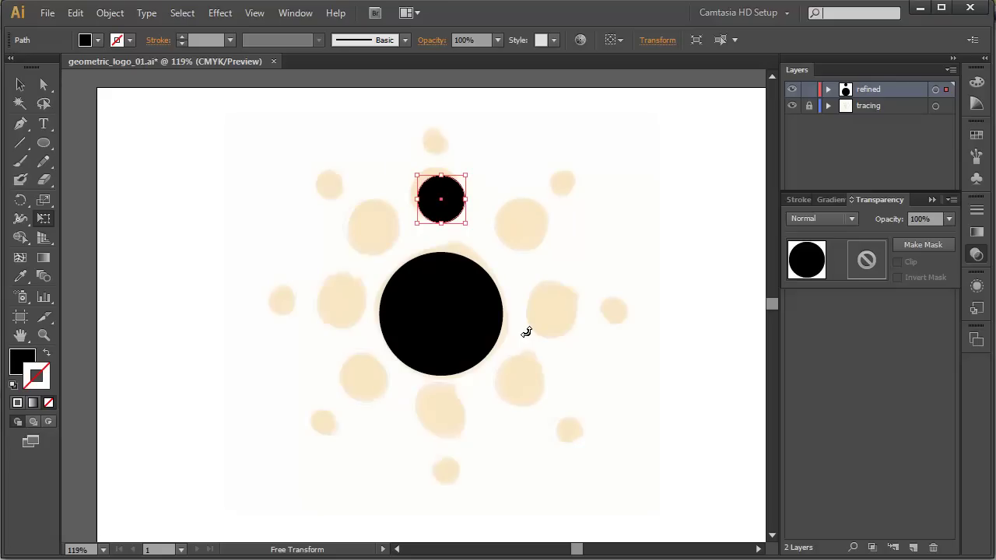
{"action": "key", "text": "v"}
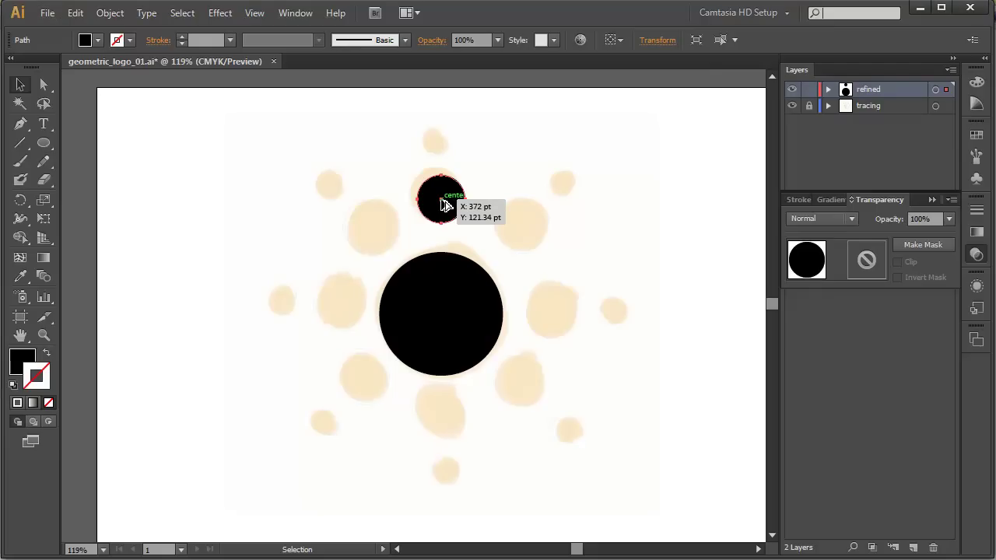
Copy the circle straight up, scale the copy to about 28 pt, and deselect
{"action": "left_click_drag", "start_coordinate": [442, 204], "coordinate": [441, 140]}
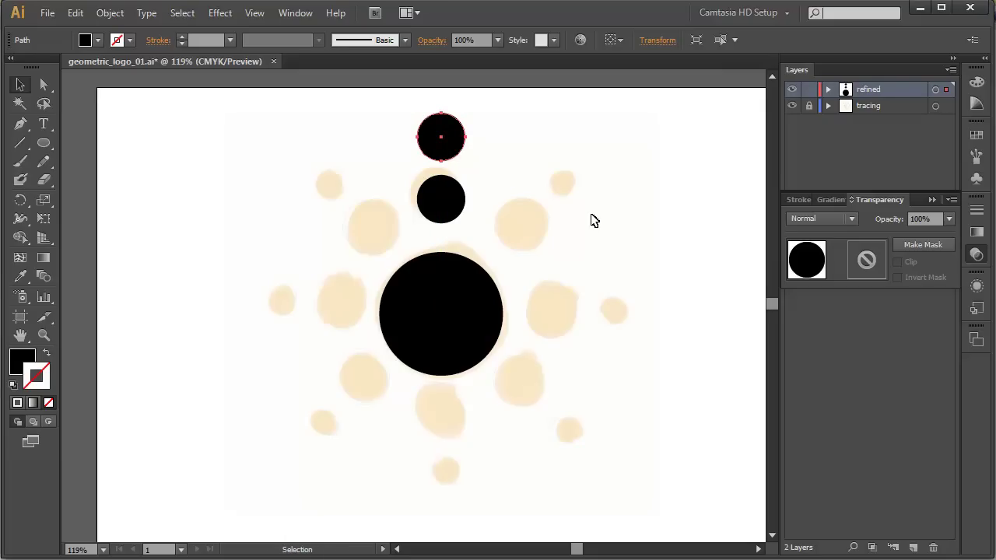
{"action": "key", "text": "e"}
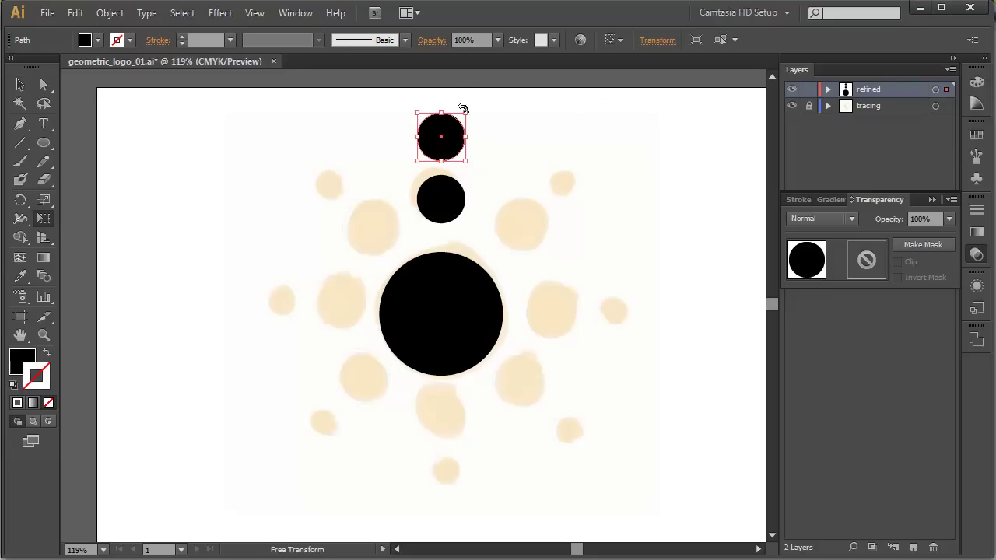
{"action": "left_click_drag", "start_coordinate": [465, 113], "coordinate": [455, 125]}
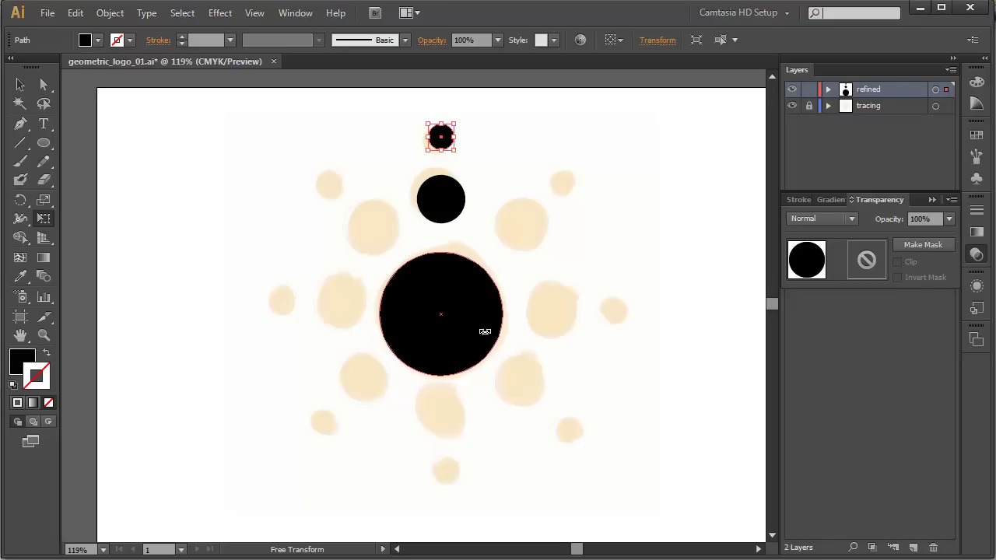
{"action": "key", "text": "v"}
{"action": "left_click", "coordinate": [674, 288]}
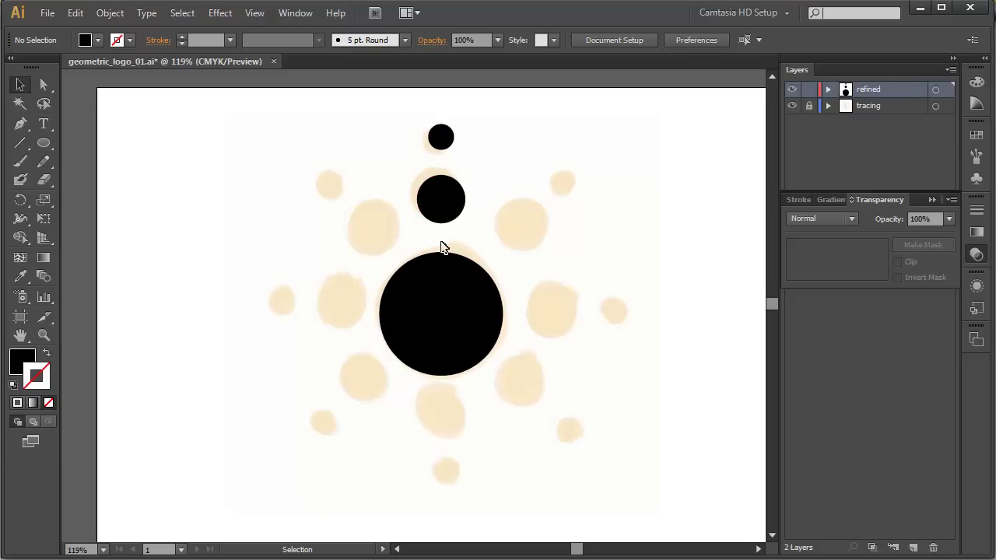
Nudge the middle circle into place and select it together with the top circle
{"action": "left_click", "coordinate": [440, 207]}
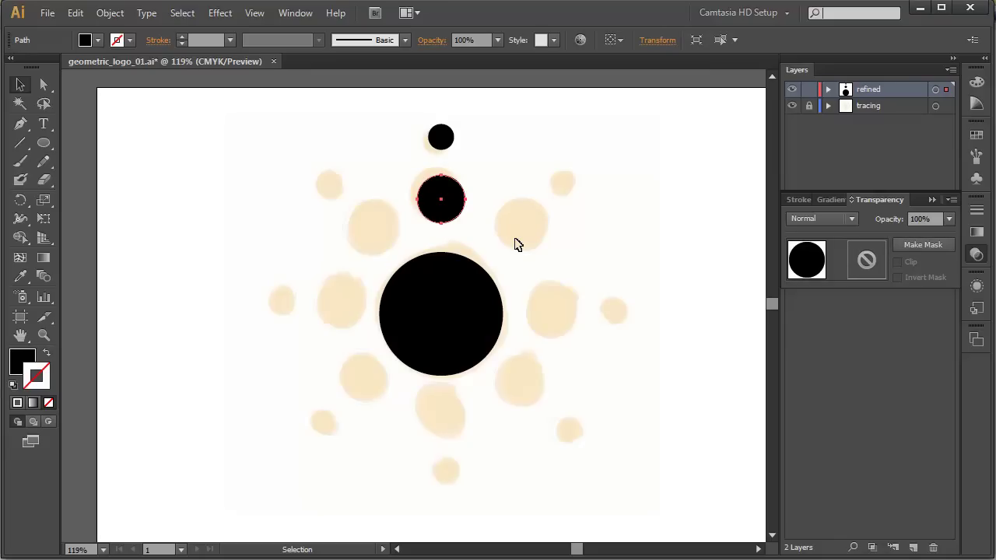
{"action": "key", "text": "Down"}
{"action": "key", "text": "Down"}
{"action": "key", "text": "Down"}
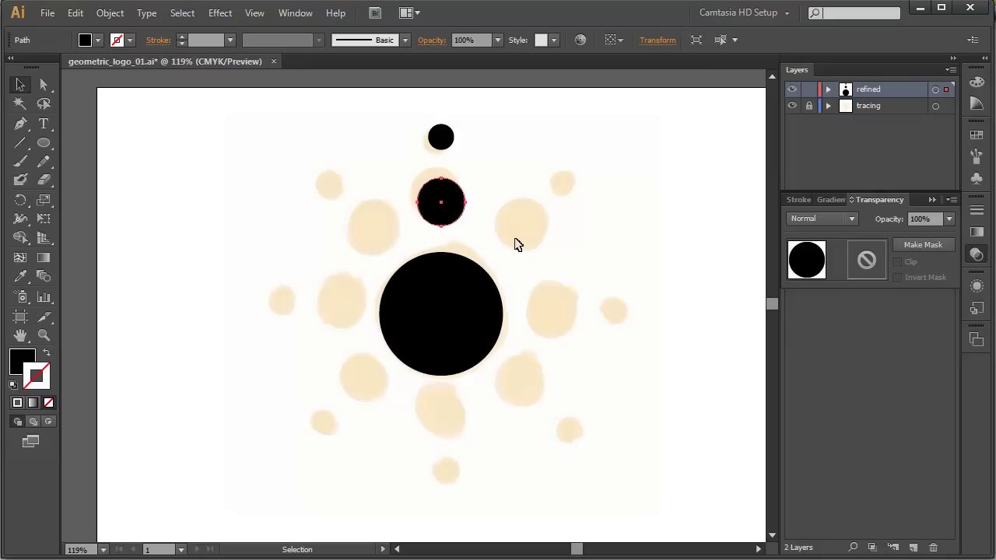
{"action": "key", "text": "Up"}
{"action": "key", "text": "Up"}
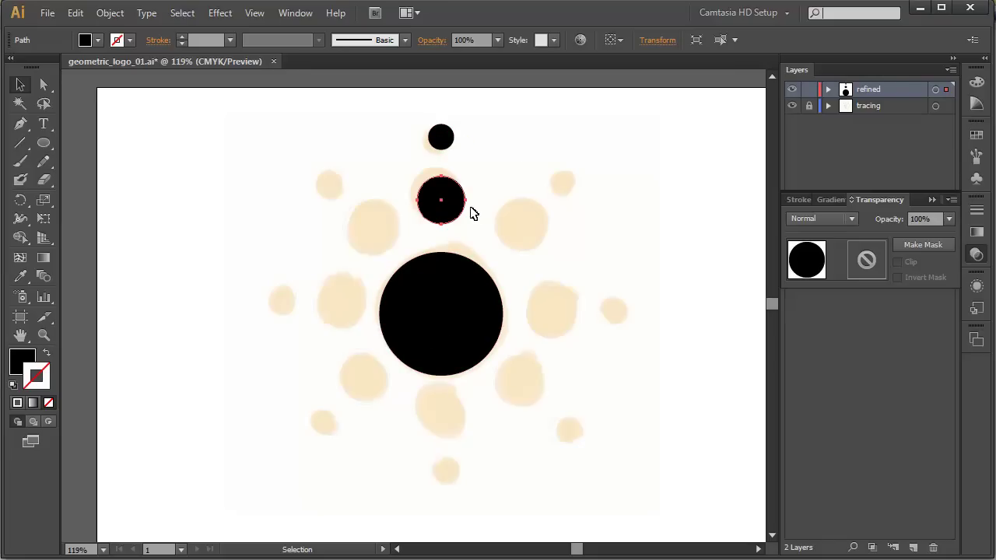
{"action": "left_click", "coordinate": [448, 144], "text": "shift"}
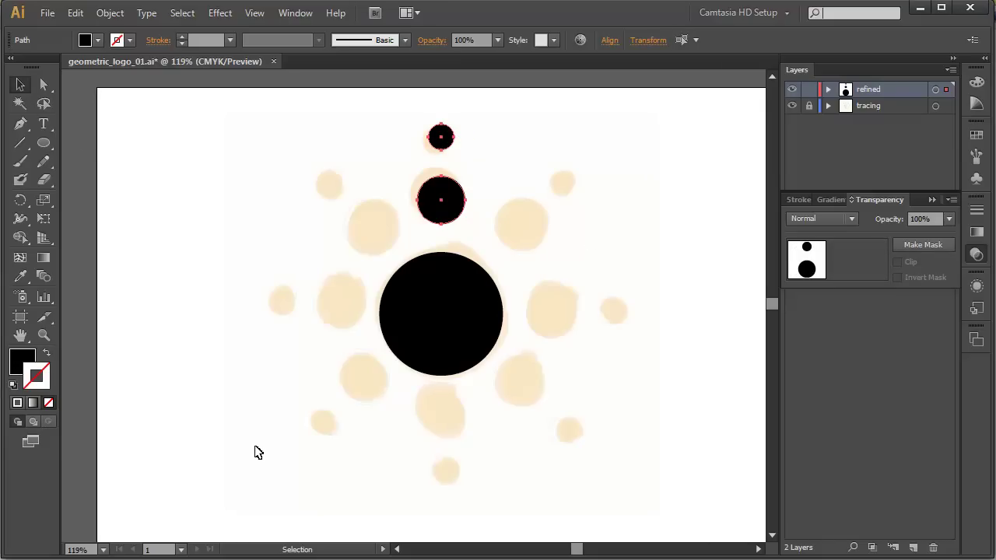
{"action": "key", "text": "r"}
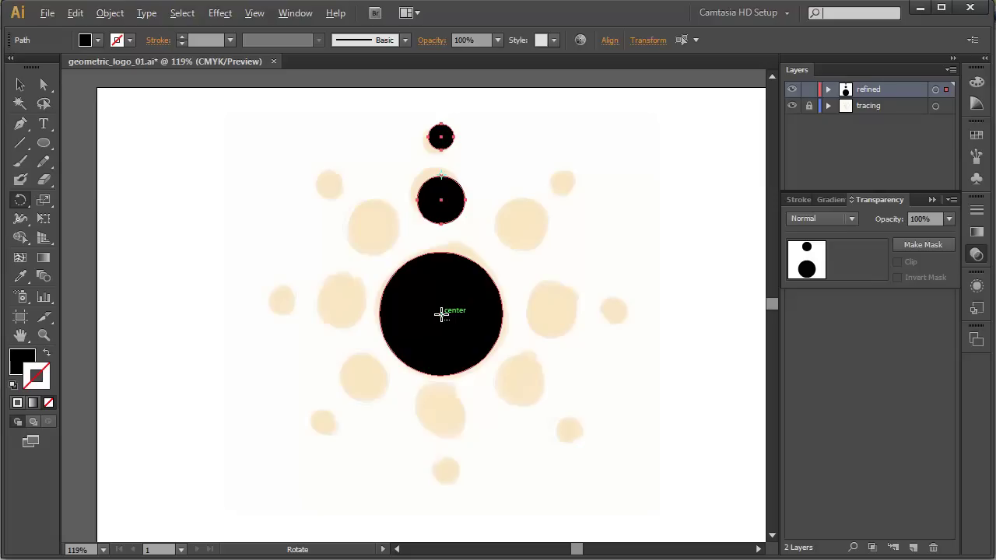
Rotate a copy of the two small circles 45° around the large circle's centre
{"action": "left_click", "coordinate": [441, 314], "text": "alt"}
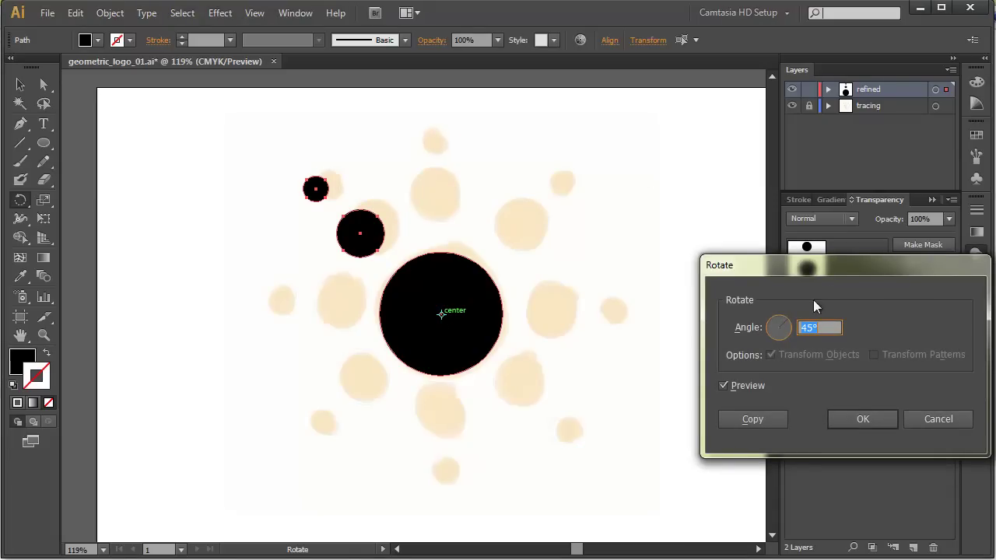
{"action": "left_click_drag", "start_coordinate": [832, 268], "coordinate": [733, 140]}
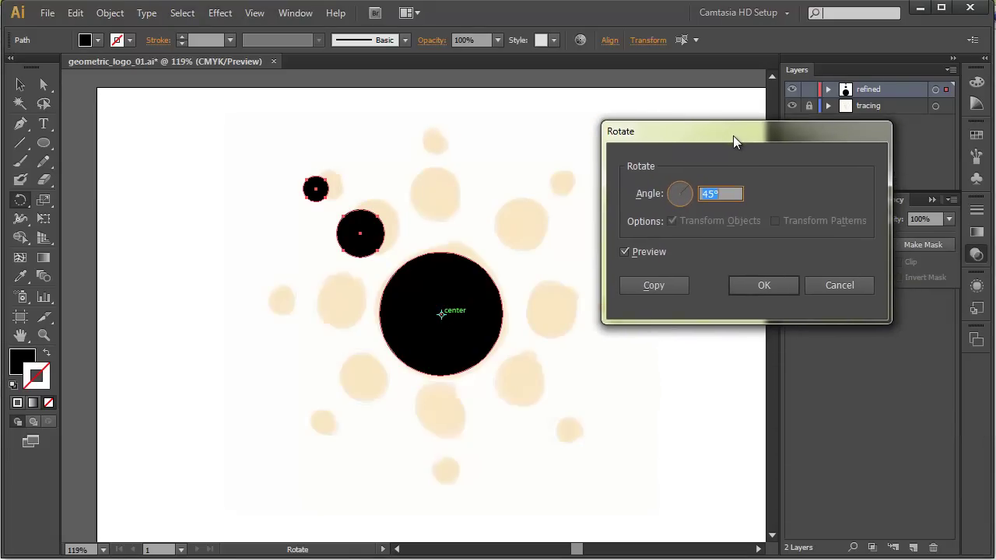
{"action": "left_click", "coordinate": [623, 251]}
{"action": "left_click", "coordinate": [623, 251]}
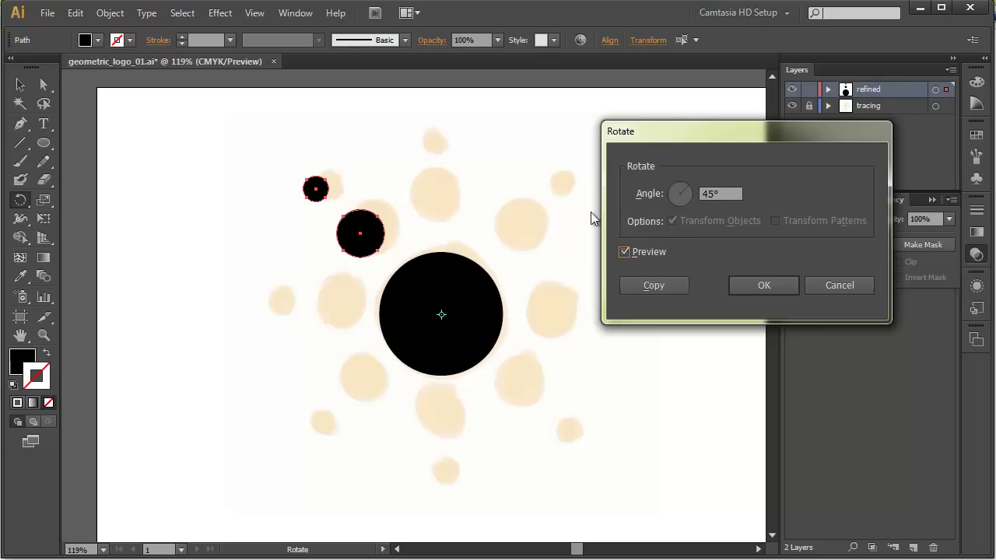
{"action": "left_click", "coordinate": [653, 286]}
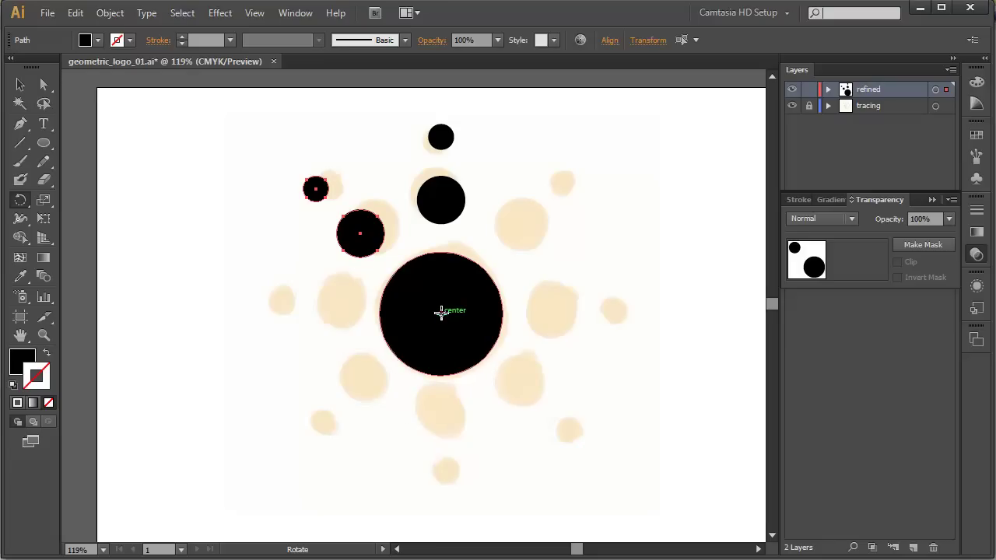
Set the rotation pivot at the large circle's centre
{"action": "left_click", "coordinate": [441, 312]}
Repeat the 45° rotated copy twice to finish the eight pairs of small circles
{"action": "key", "text": "ctrl+d"}
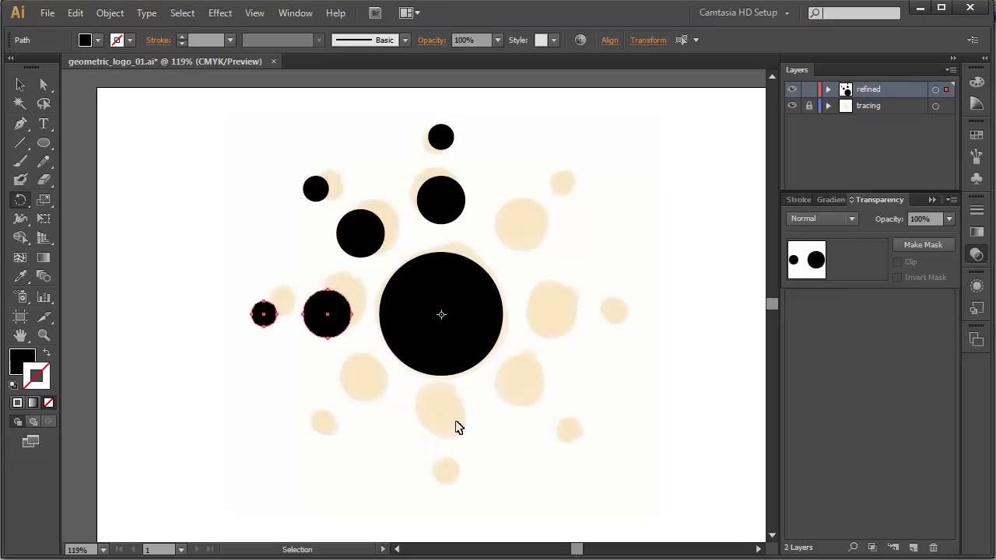
{"action": "key", "text": "ctrl+d"}
{"action": "key", "text": "ctrl+d"}
{"action": "key", "text": "ctrl+d"}
{"action": "key", "text": "ctrl+d"}
{"action": "key", "text": "ctrl+d"}
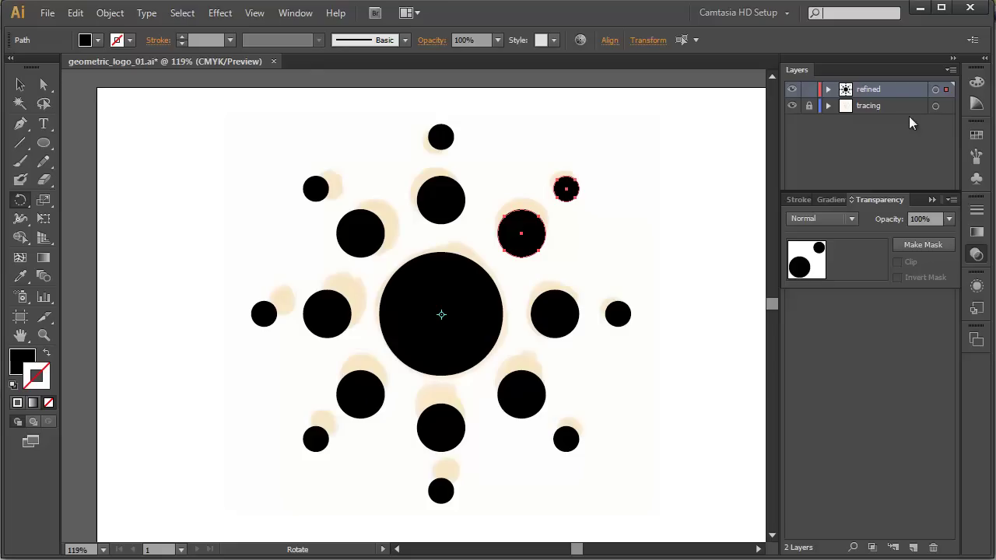
Delete the tracing layer with the faded sketch and close the Stroke/Gradient/Transparency panels
{"action": "left_click", "coordinate": [881, 108]}
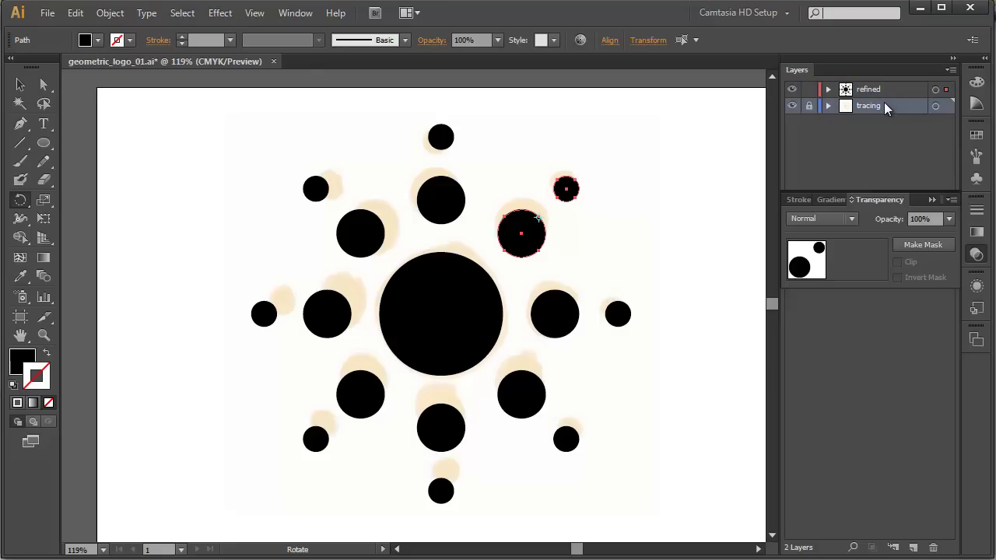
{"action": "mouse_move", "coordinate": [883, 102]}
{"action": "left_mouse_down"}
{"action": "mouse_move", "coordinate": [946, 519]}
{"action": "mouse_move", "coordinate": [933, 549]}
{"action": "left_mouse_up"}
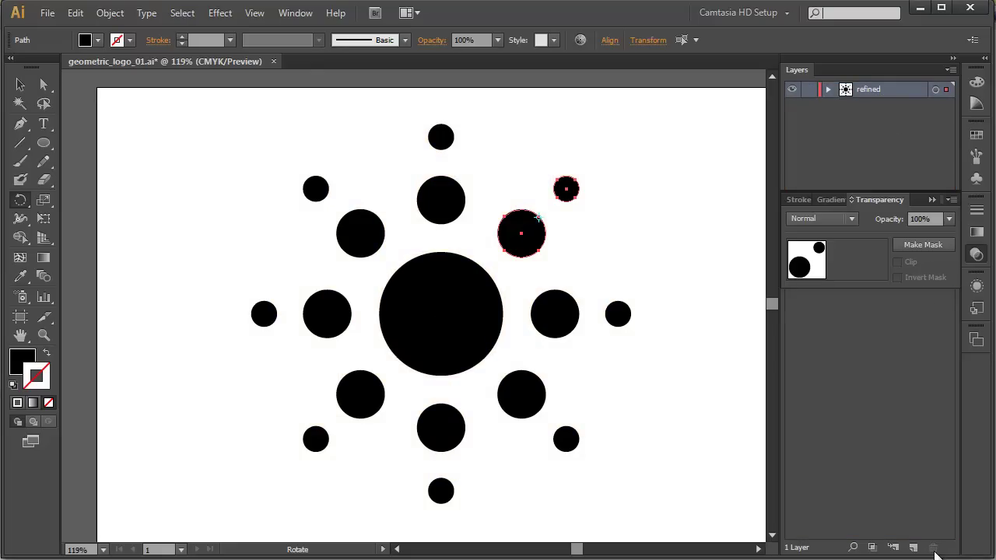
{"action": "left_click", "coordinate": [932, 200]}
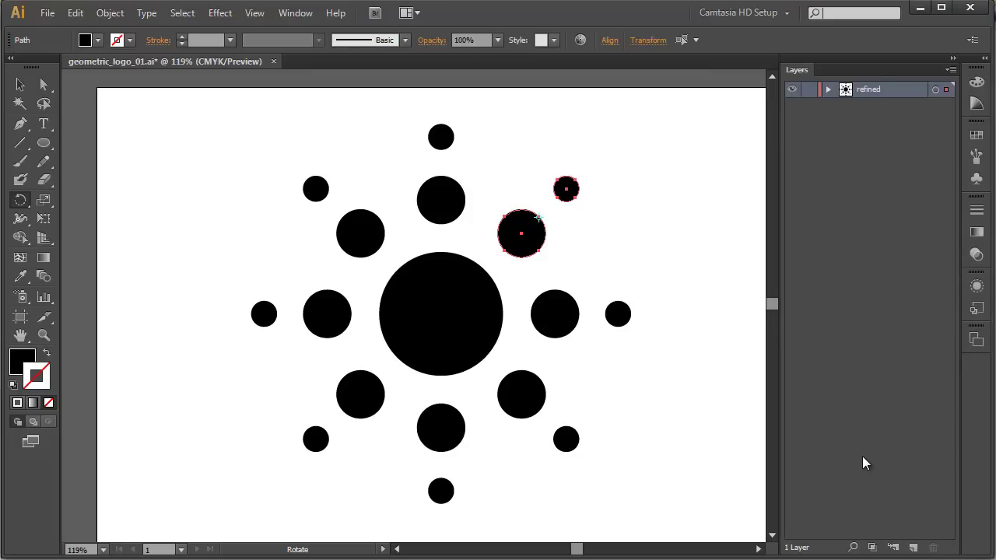